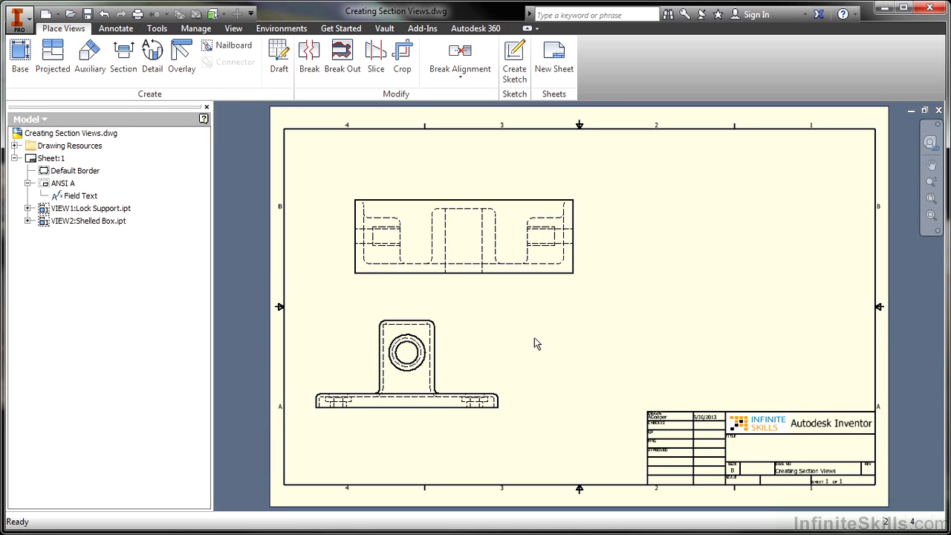
Step: Start a section view on the lower lock support view with a vertical cut through its centre
click(129, 77)
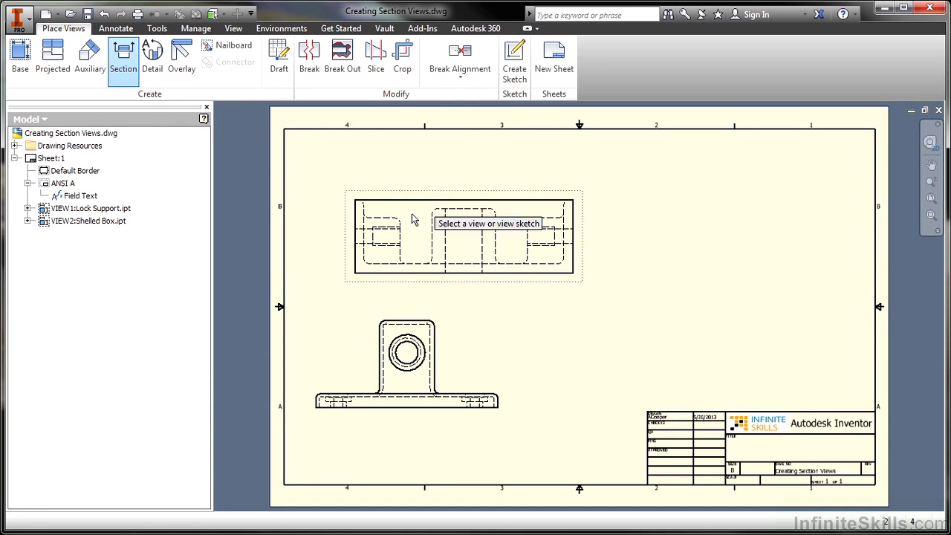
click(406, 358)
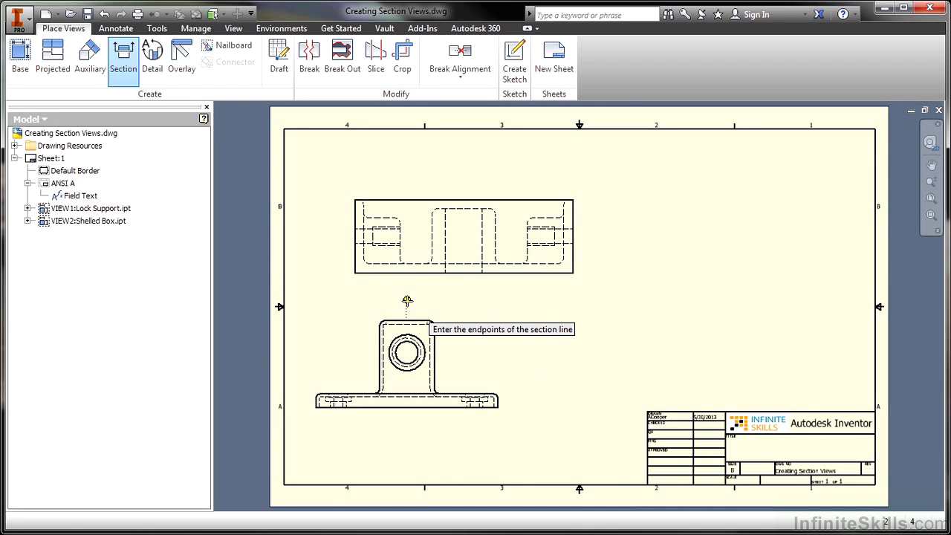
click(405, 426)
click(406, 426)
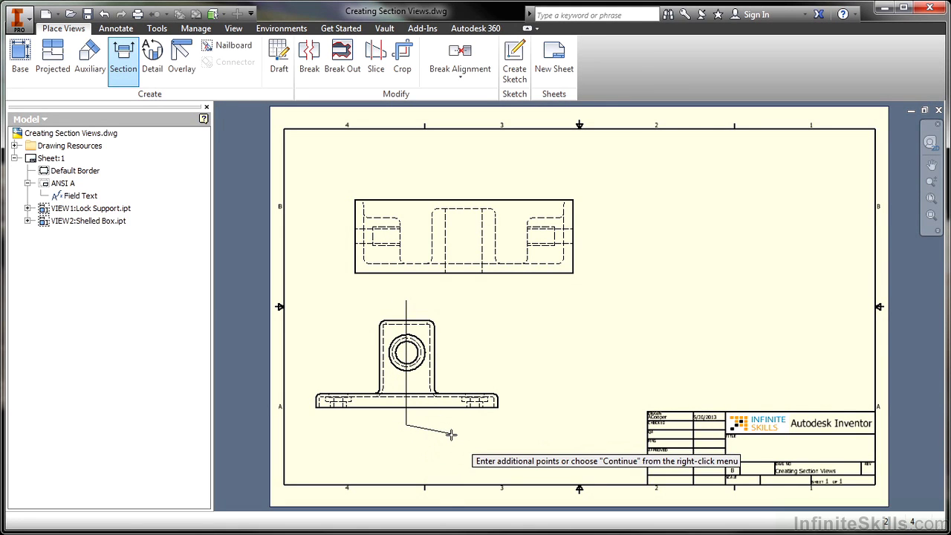
right_click(434, 438)
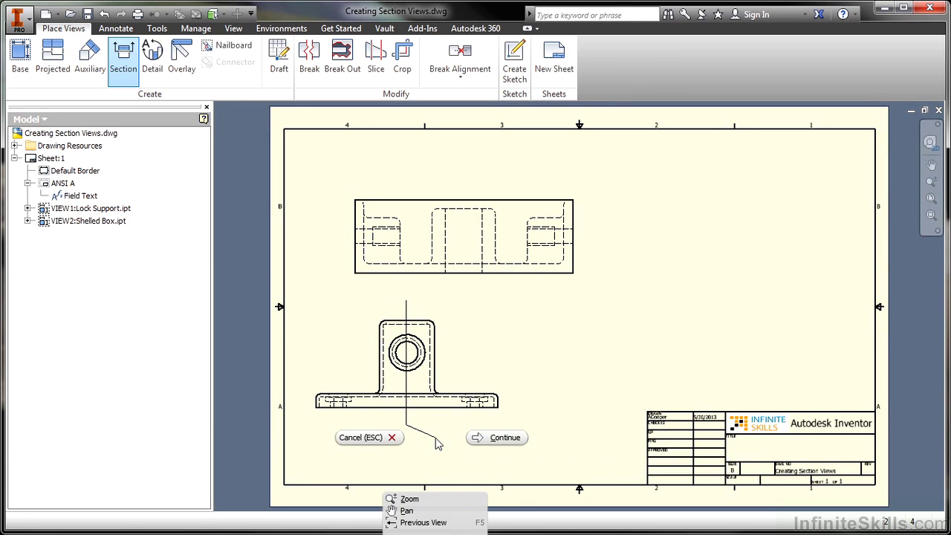
click(478, 439)
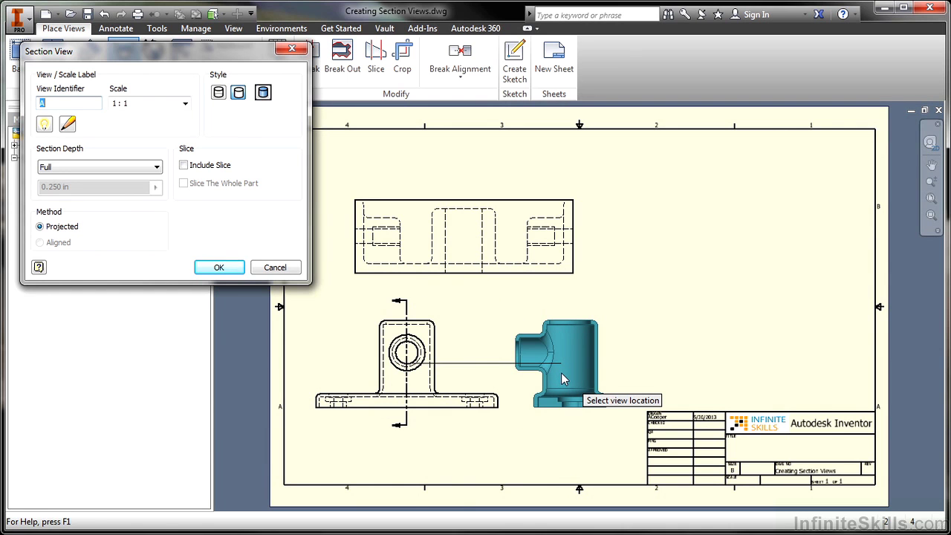
Step: Place SECTION A-A at 1:1 right of the lock support view and zoom to inspect its hatching
click(562, 379)
scroll(533, 394, up, 2)
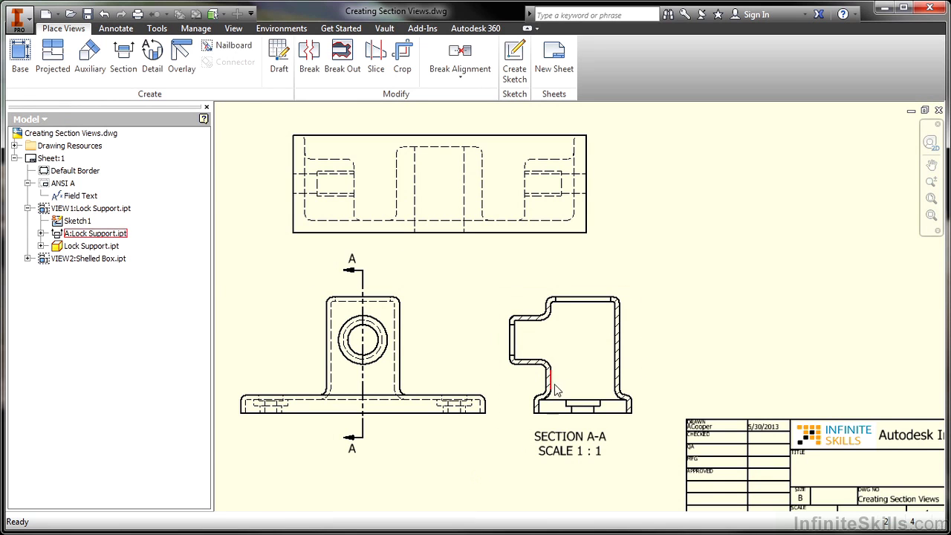
scroll(556, 376, up, 3)
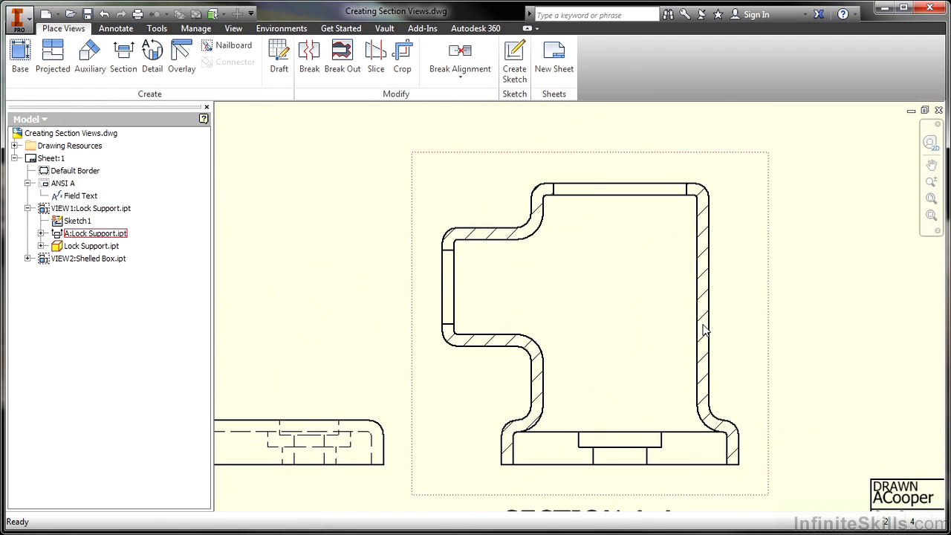
scroll(439, 360, down, 3)
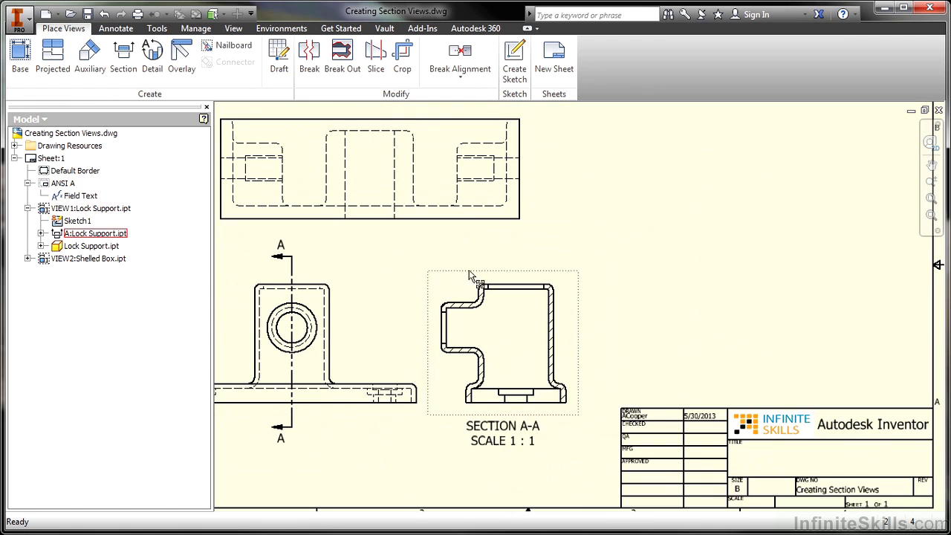
Step: Rearrange the views so Section A-A sits on the left of the lock support view
middle_drag(580, 290, 664, 300)
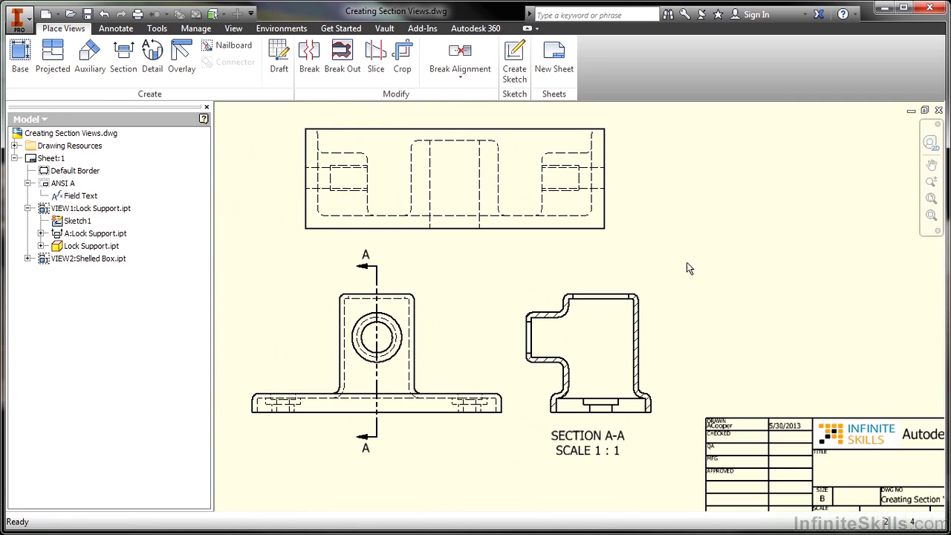
drag(611, 297, 742, 298)
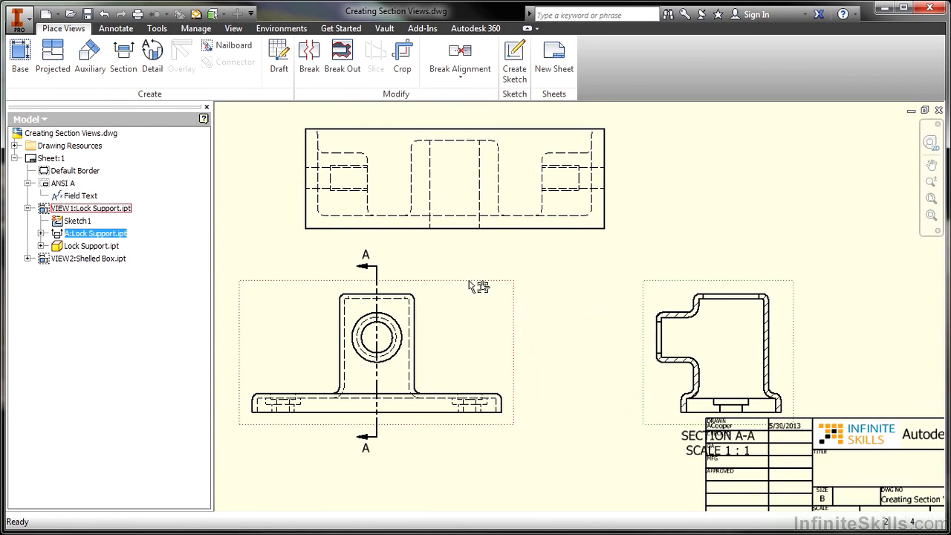
drag(472, 282, 258, 289)
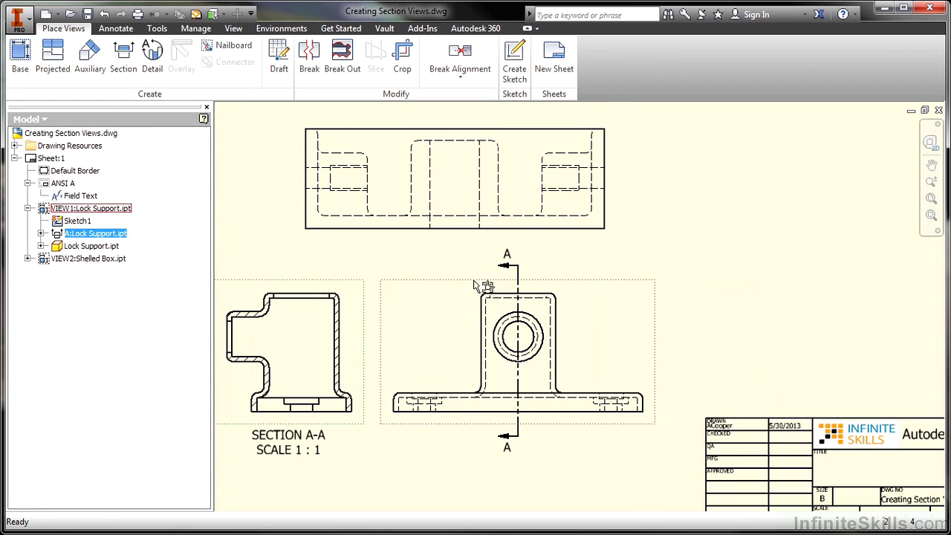
Step: Reverse the direction of section line A-A so its arrows point right
click(518, 276)
right_click(520, 275)
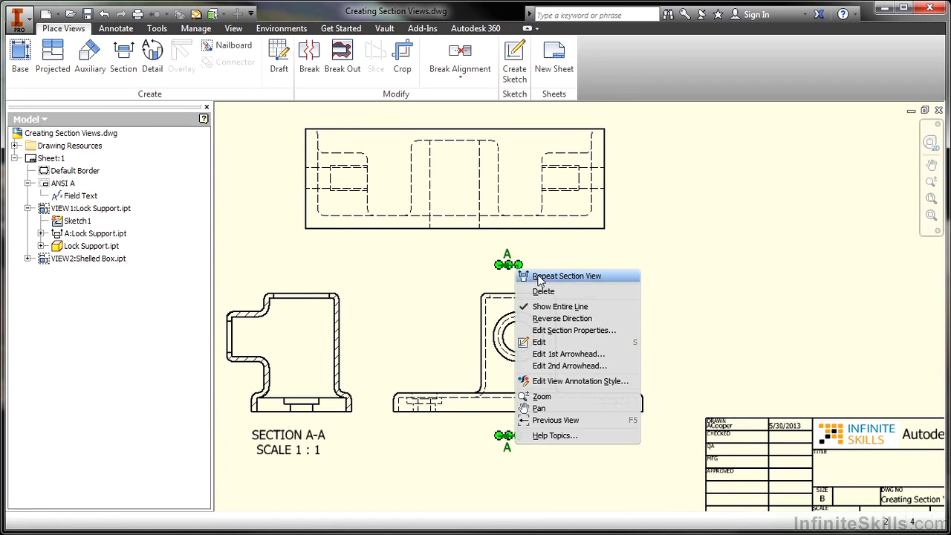
click(572, 319)
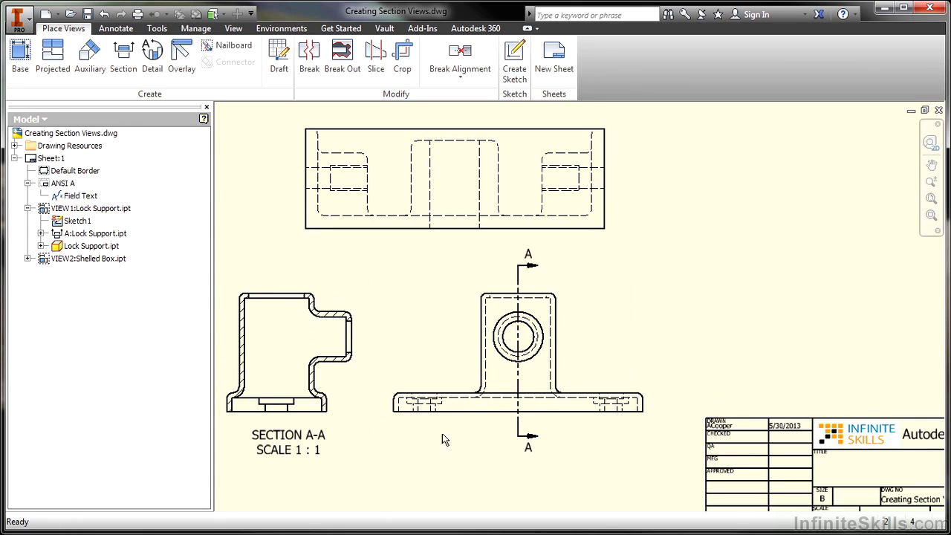
scroll(628, 260, down, 2)
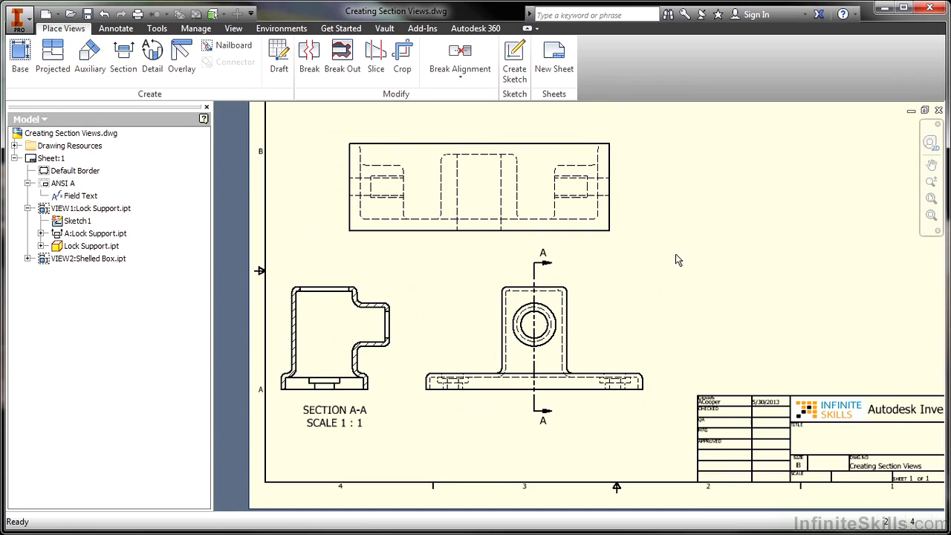
Step: Pan up to the shelled box top view and start a section view from it
key(F2)
drag(691, 314, 689, 347)
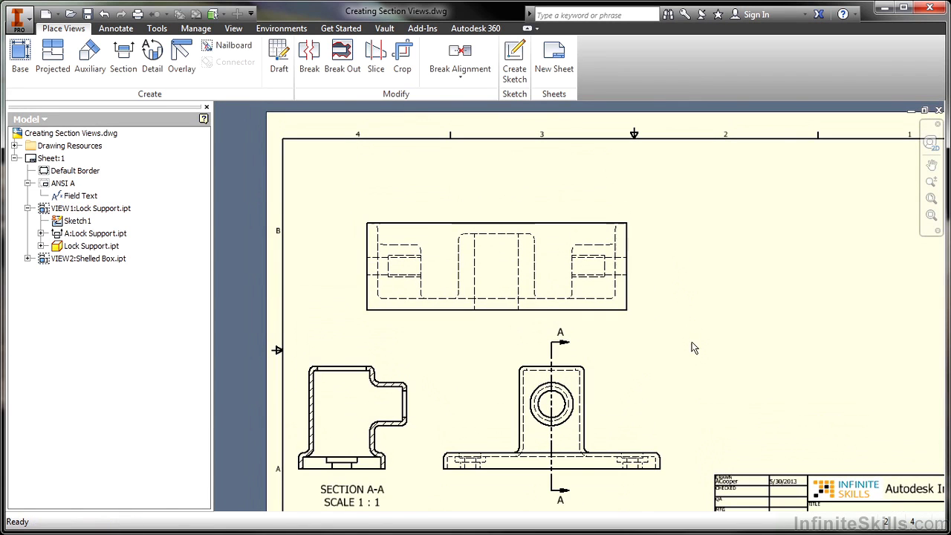
click(606, 207)
click(693, 222)
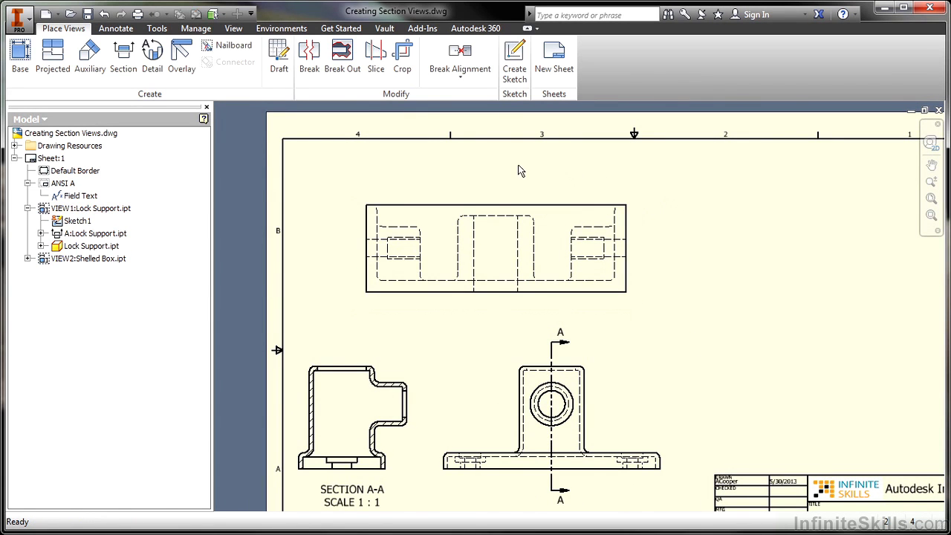
click(547, 226)
right_click(547, 227)
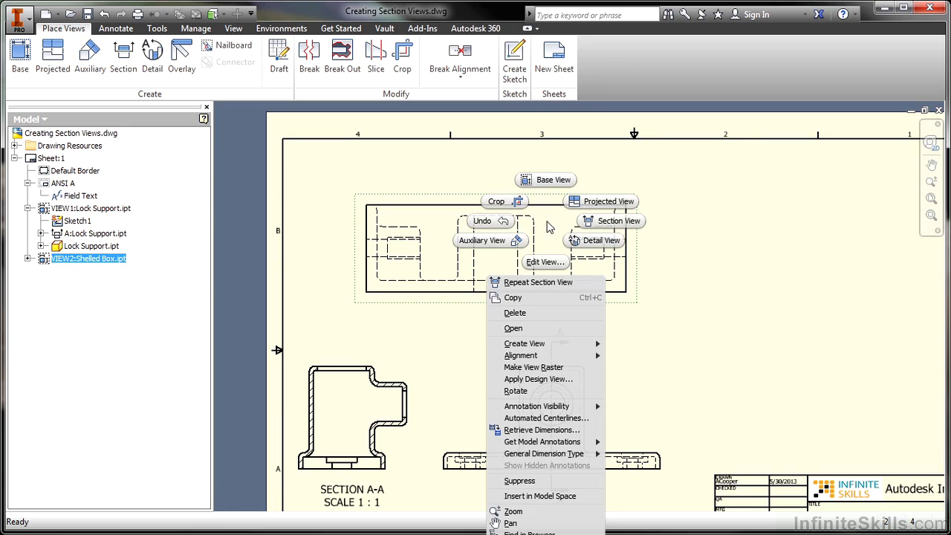
click(590, 225)
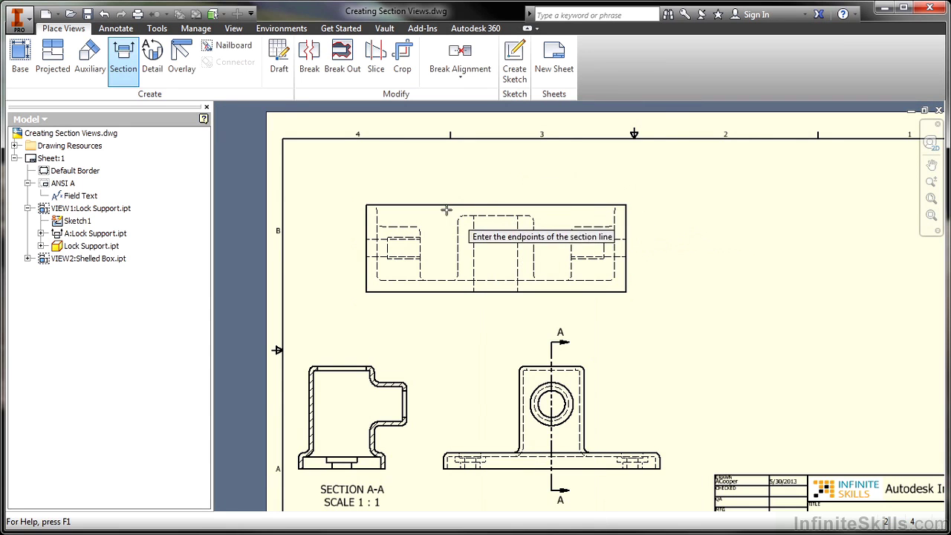
Step: Cut vertically through the top view and place SECTION B-B at 1:1 to its right
click(442, 175)
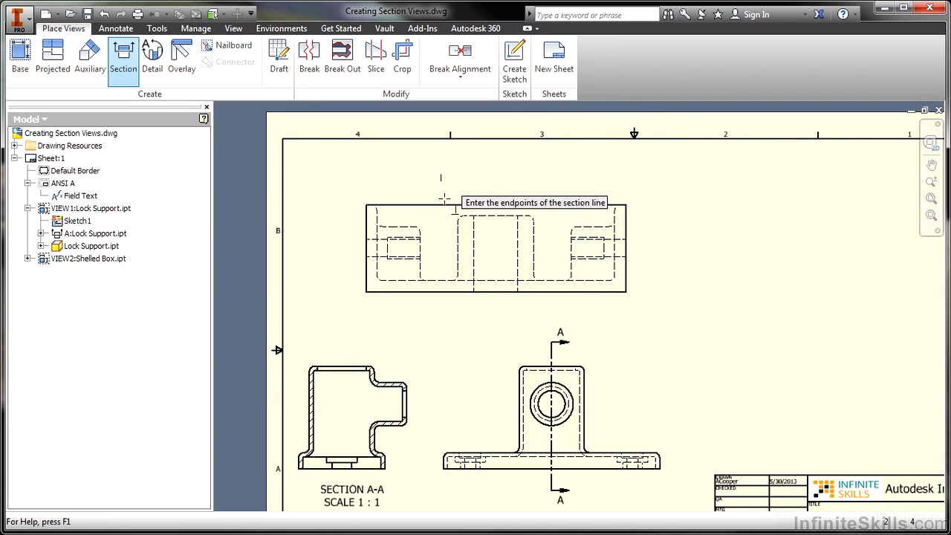
click(441, 316)
right_click(461, 319)
click(522, 319)
click(773, 281)
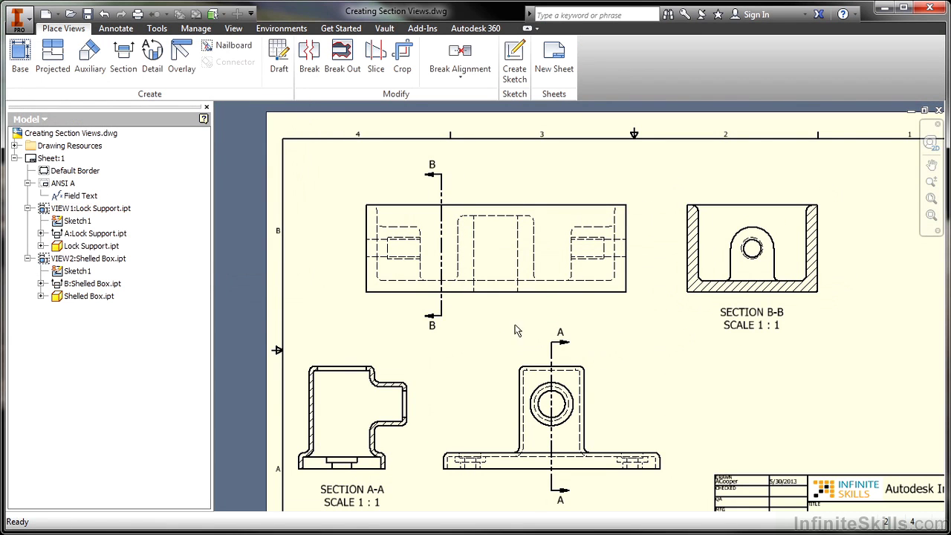
Step: Drag section line B-B repeatedly until it cuts the top view left of centre through the hole
click(441, 315)
drag(442, 315, 444, 314)
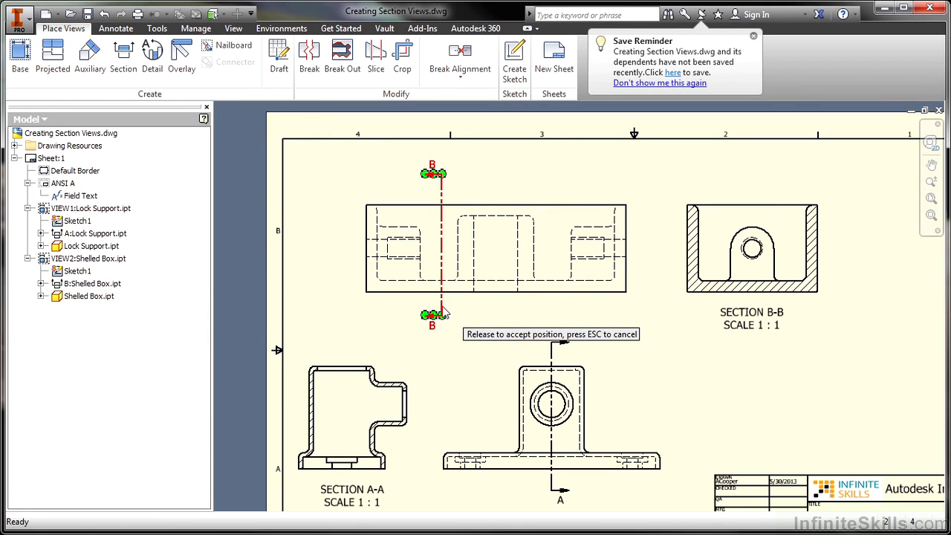
drag(443, 314, 552, 315)
drag(553, 353, 442, 307)
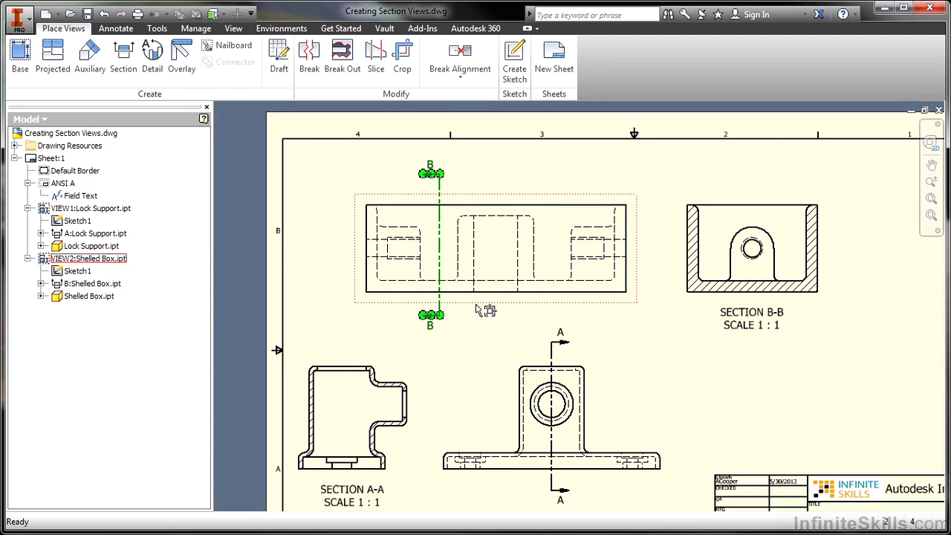
drag(441, 215, 441, 199)
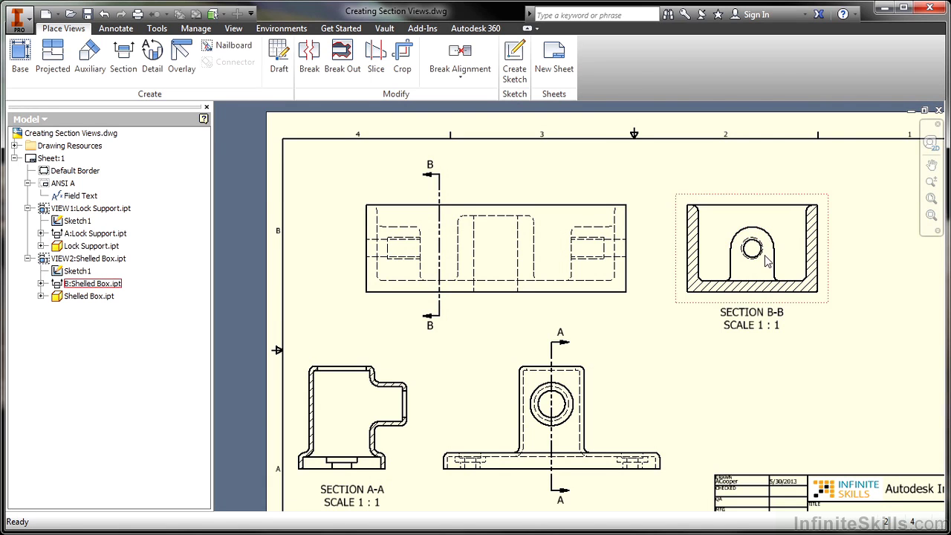
drag(437, 183, 488, 186)
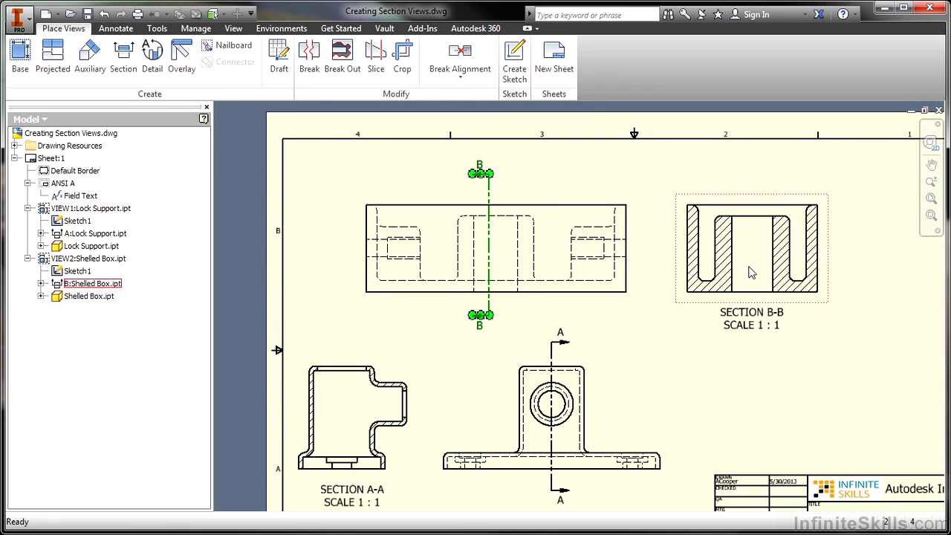
drag(491, 194, 441, 194)
Step: Edit the sketch of section line B-B and select its vertical sketch line
right_click(442, 192)
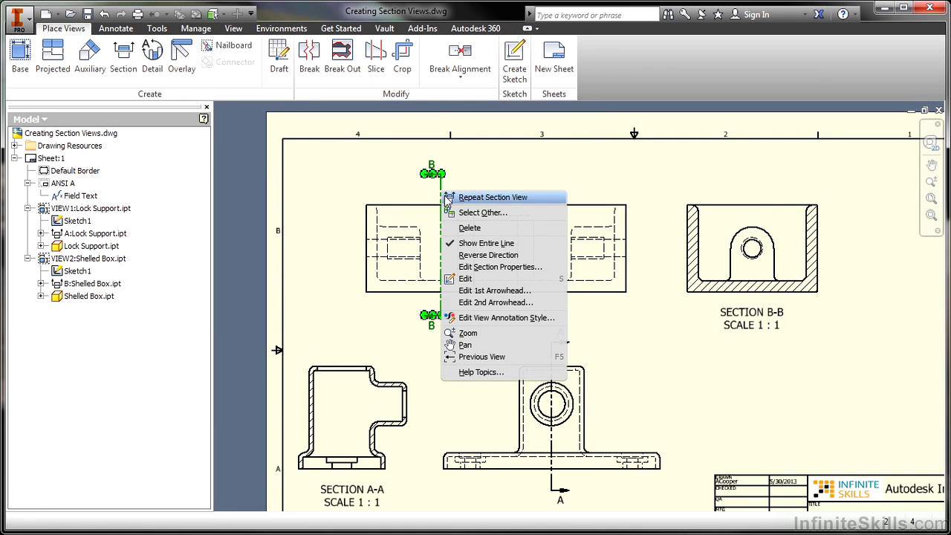
click(516, 286)
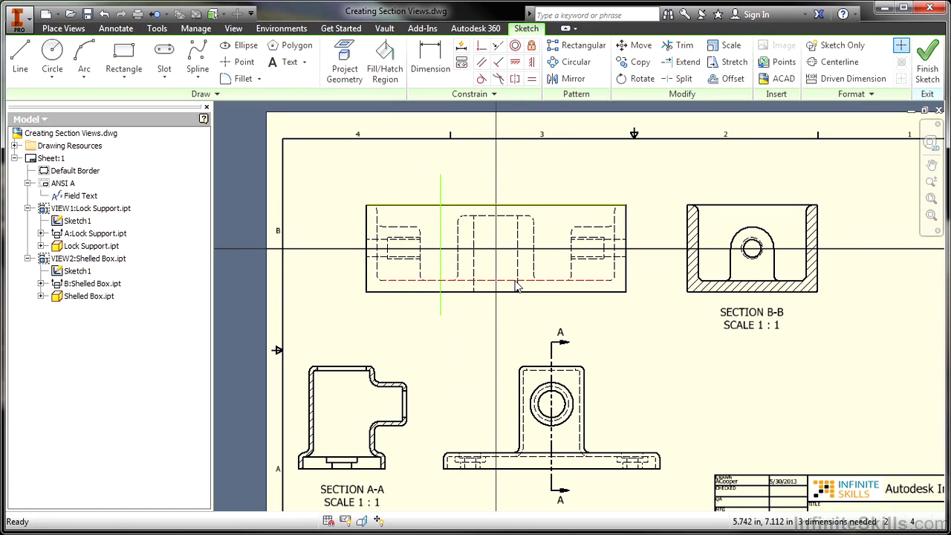
mouse_move(518, 286)
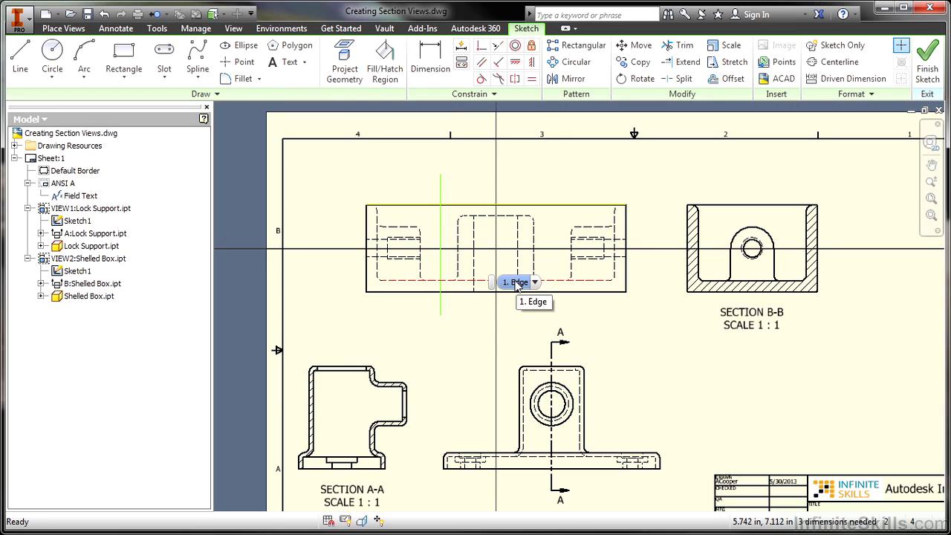
scroll(424, 197, up, 3)
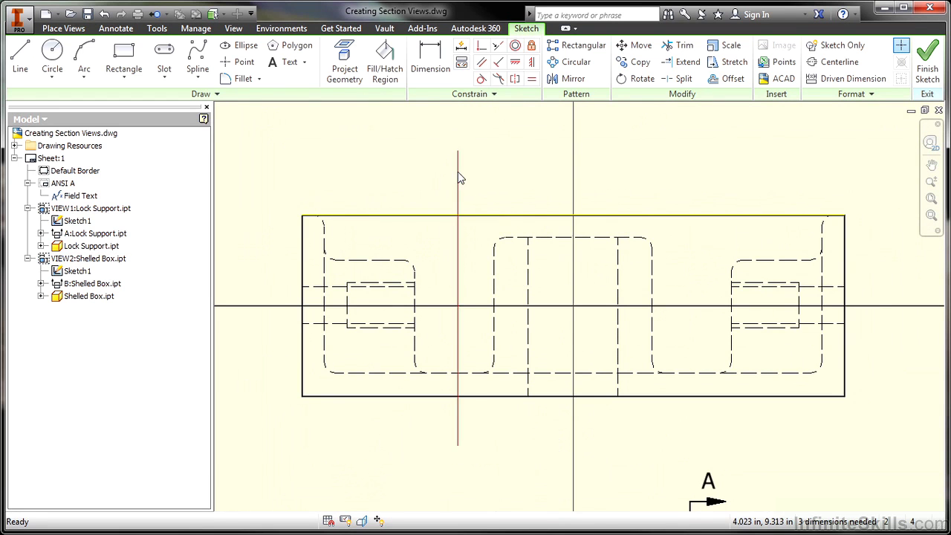
click(458, 177)
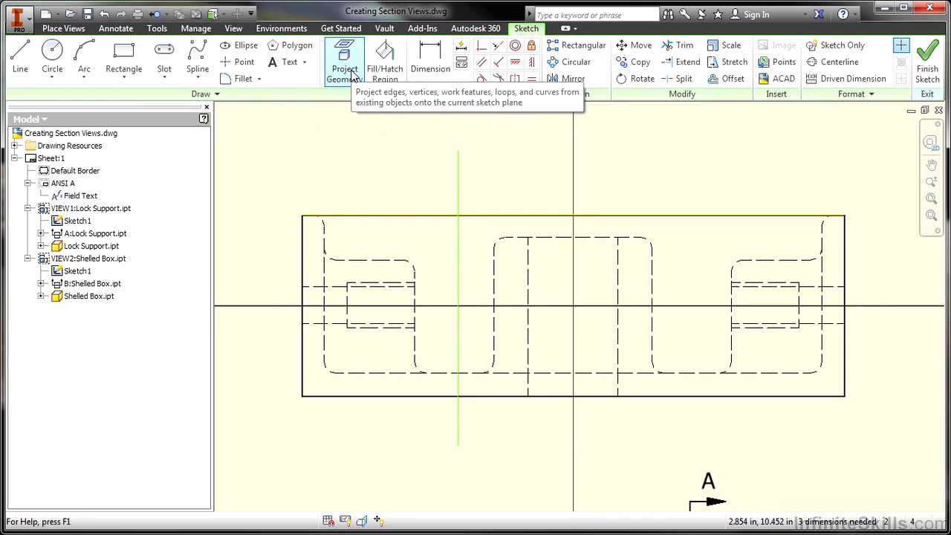
Step: Project the top view's left edge and an inner wall edge into the section sketch
click(353, 72)
click(352, 72)
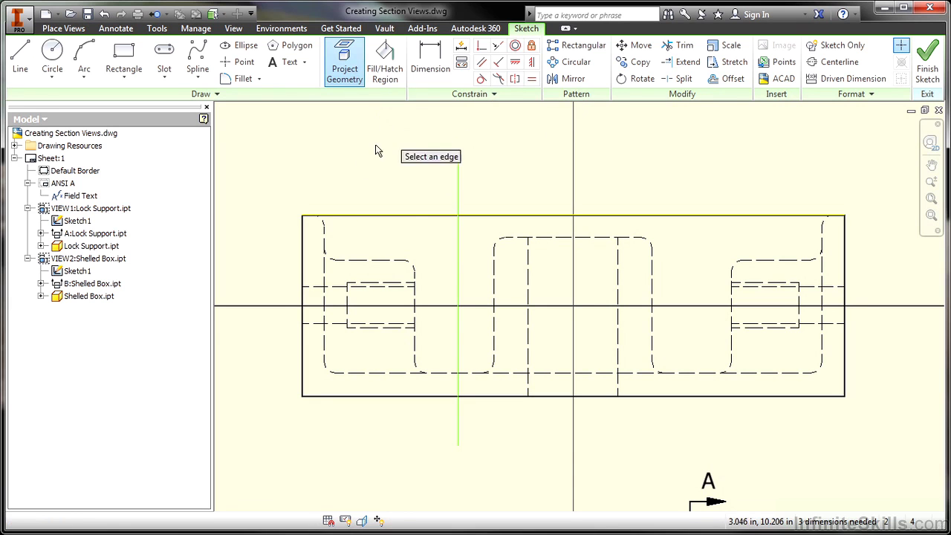
click(303, 244)
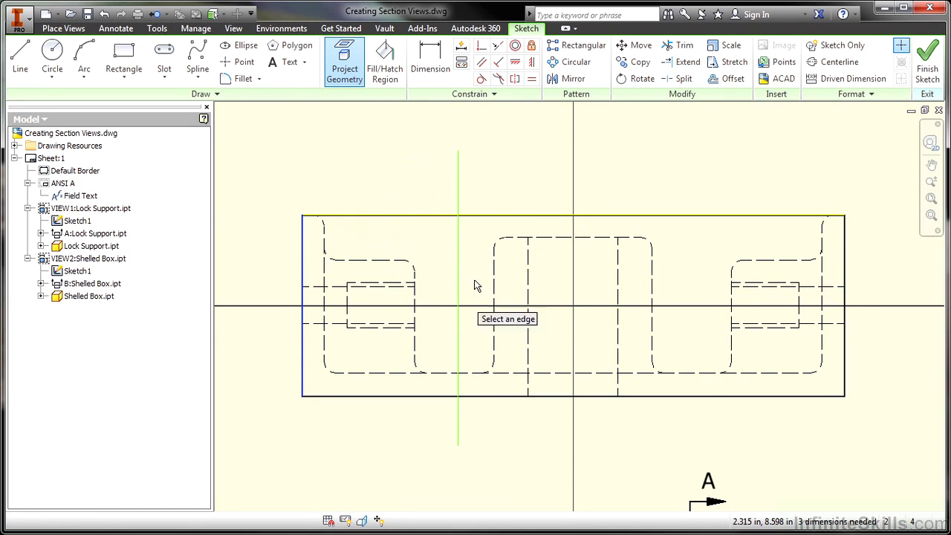
click(493, 274)
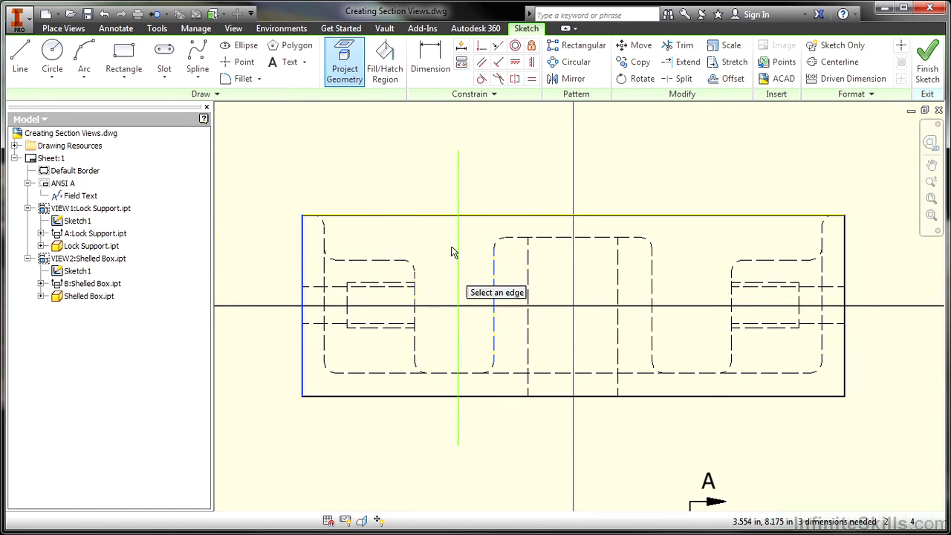
right_click(397, 179)
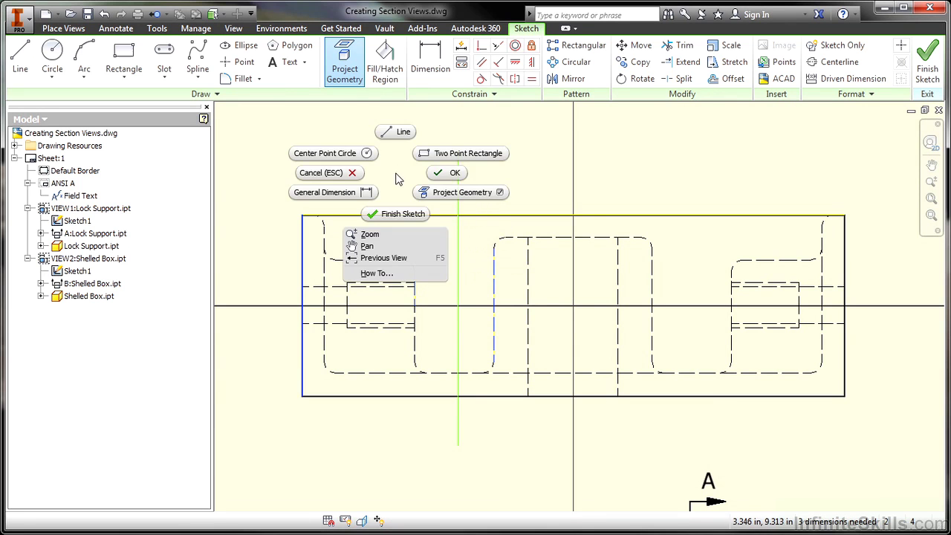
click(437, 177)
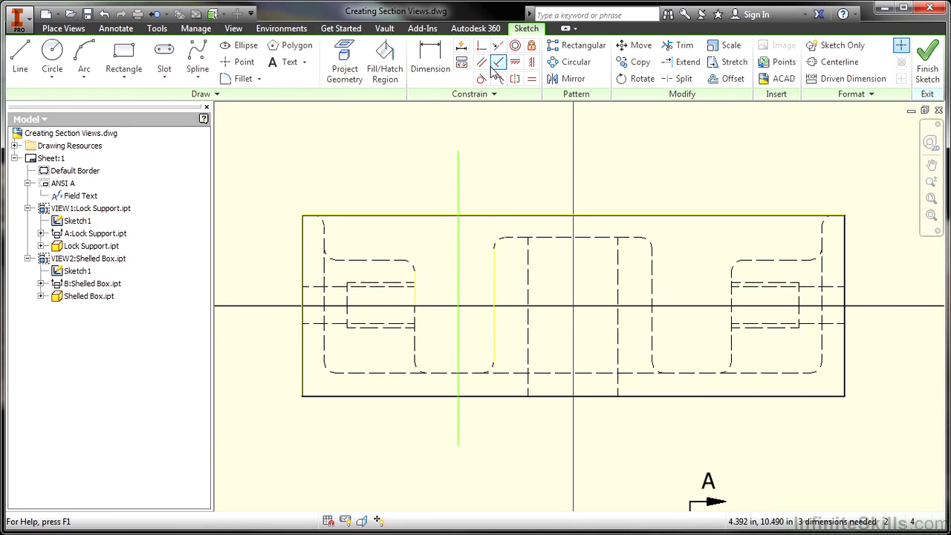
Step: Dimension the section sketch line .375 in from the projected inner wall edge
click(431, 66)
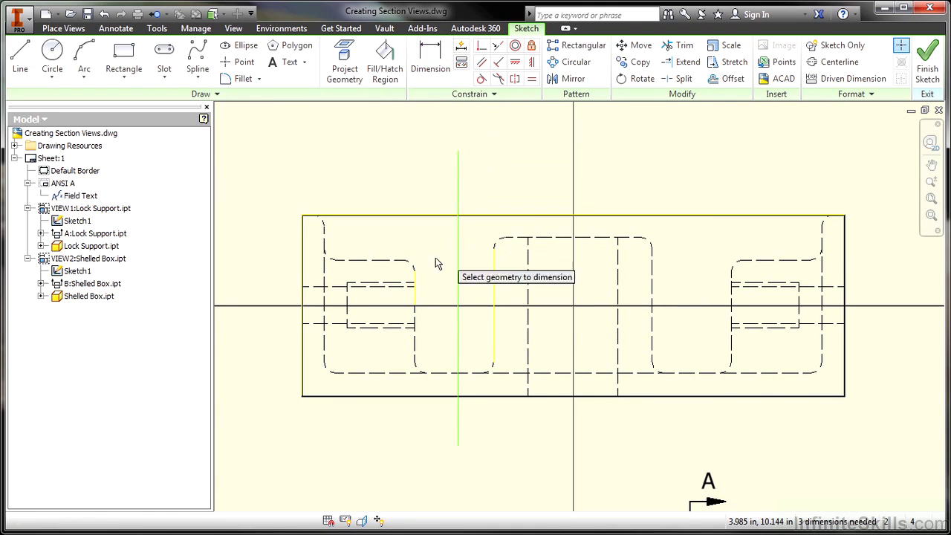
click(414, 279)
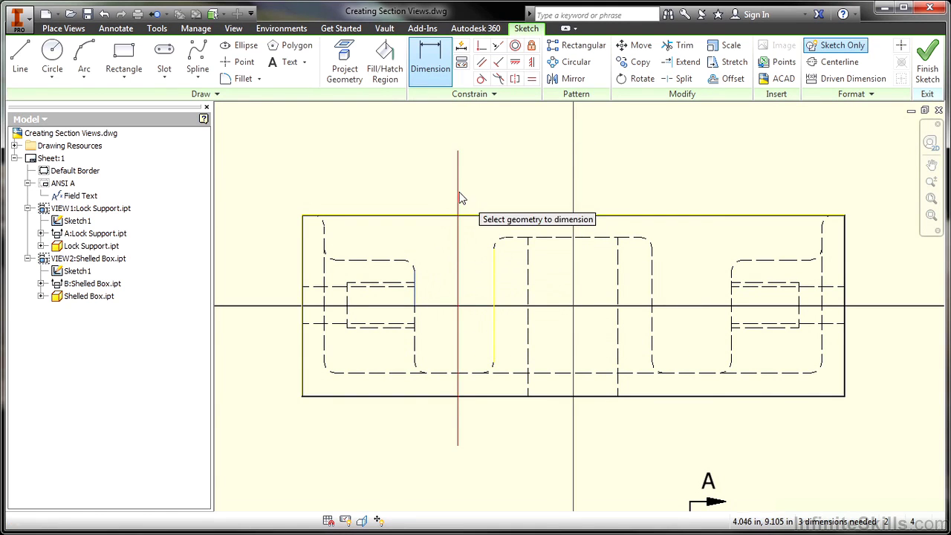
click(456, 189)
click(389, 179)
text(.375)
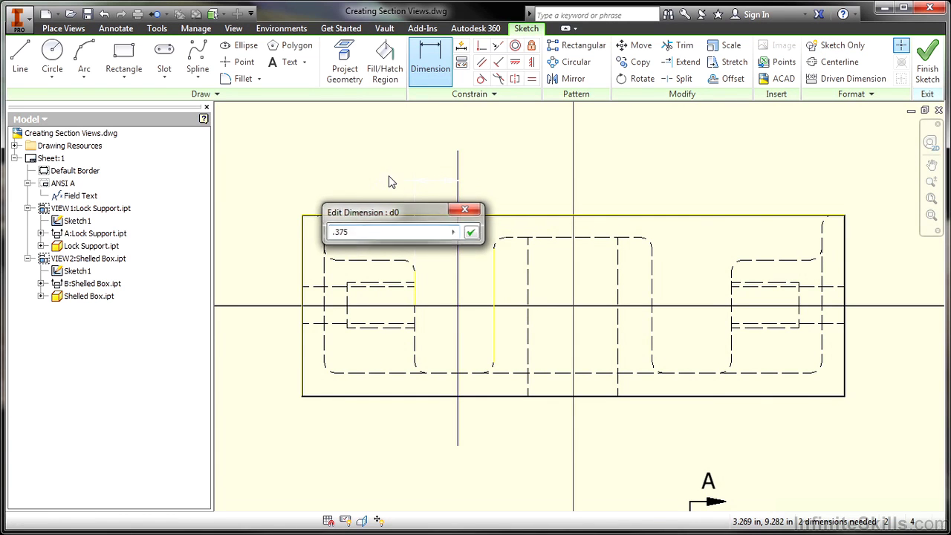
key(Return)
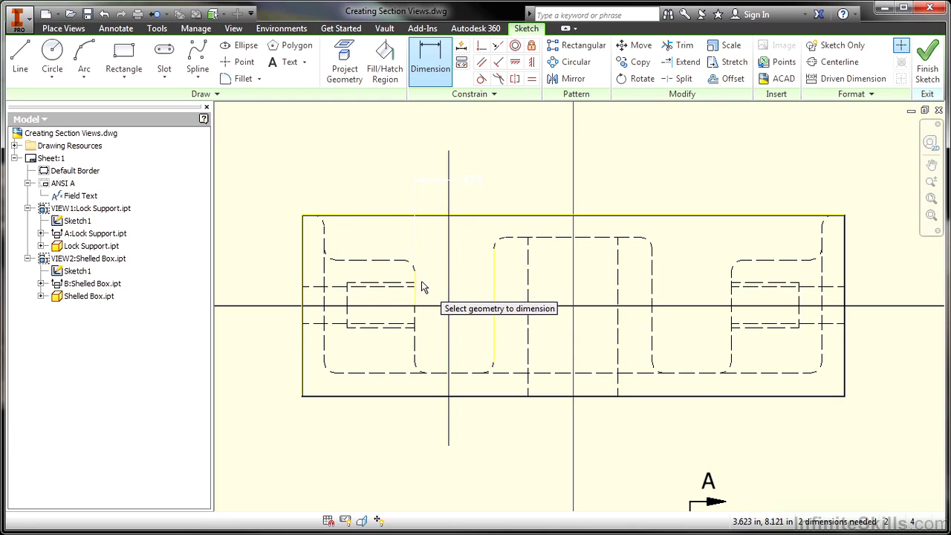
click(455, 190)
right_click(508, 152)
click(563, 158)
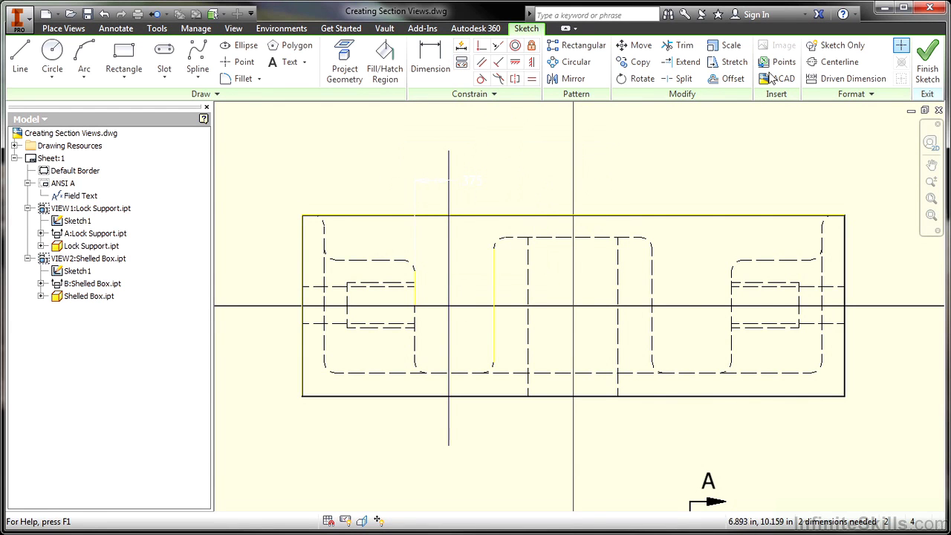
Step: Finish the section line sketch and nudge section line B-B on the top view
right_click(520, 165)
click(468, 197)
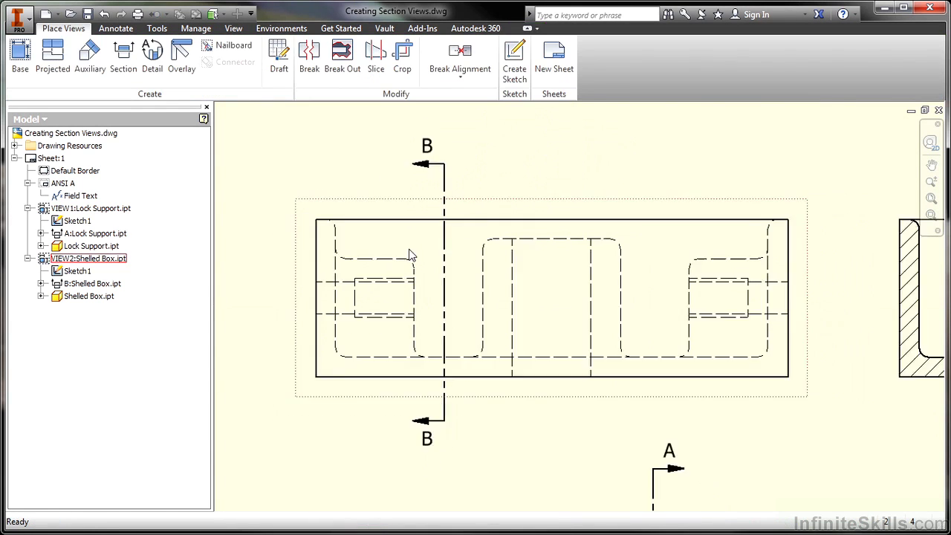
scroll(426, 220, up, 2)
mouse_move(425, 227)
mouse_down()
mouse_move(435, 214)
mouse_move(415, 228)
mouse_move(427, 236)
mouse_move(457, 230)
mouse_up()
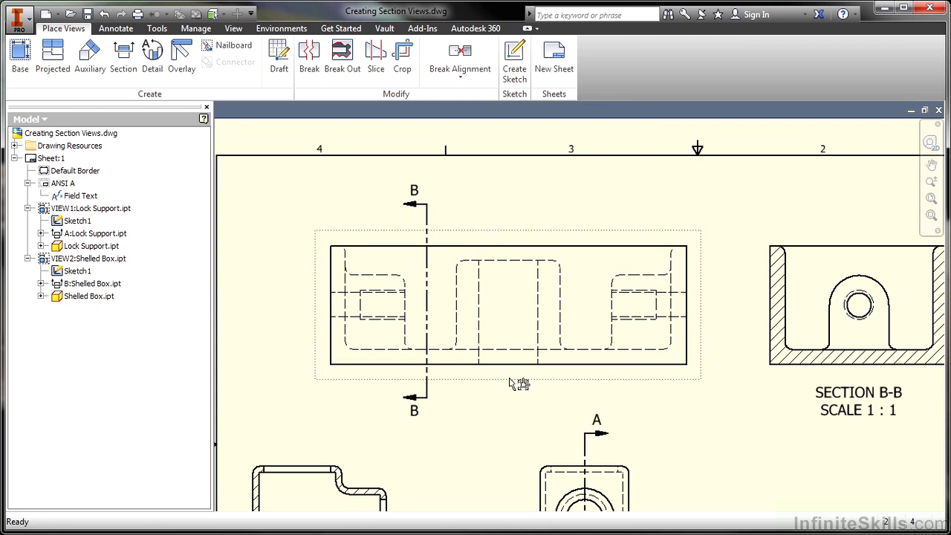
Step: Delete view B together with section line B-B, confirming the deletion
middle_drag(474, 390, 449, 328)
click(402, 330)
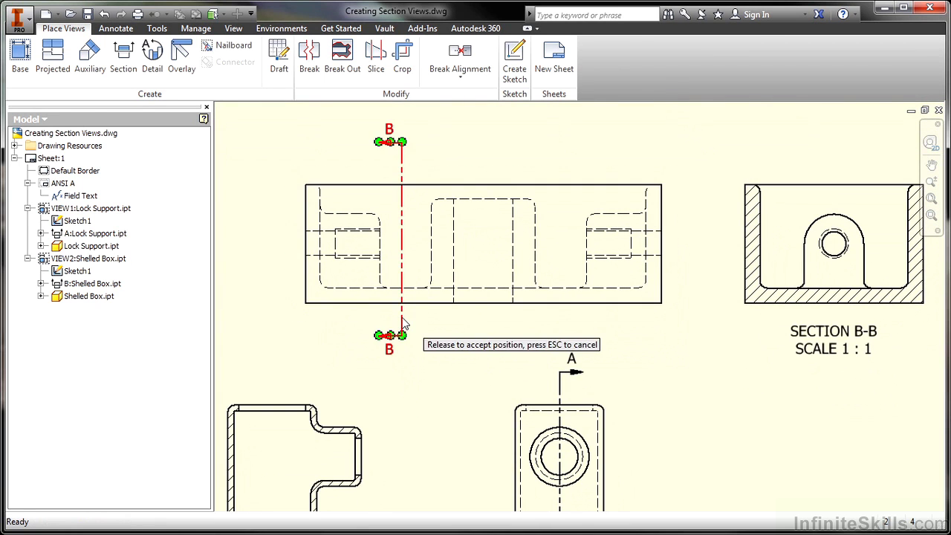
right_click(403, 318)
click(472, 355)
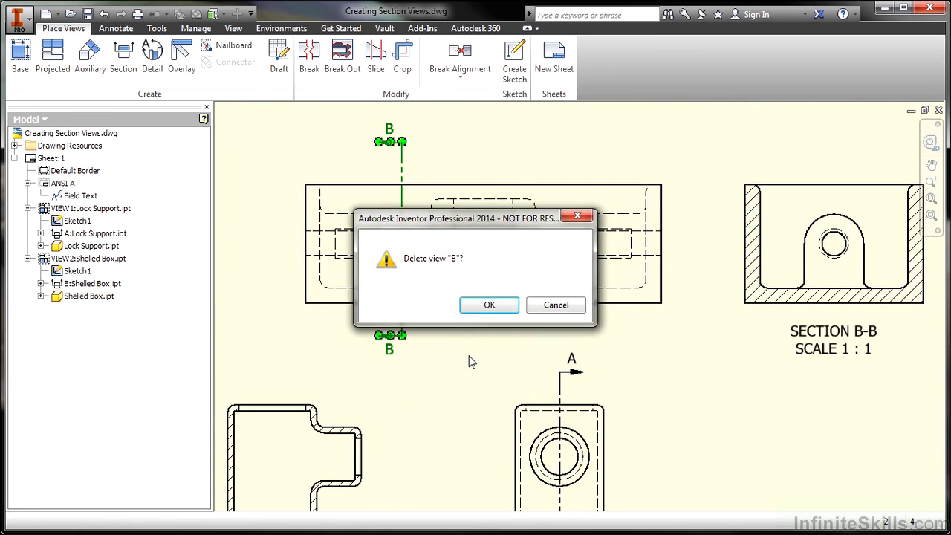
click(477, 304)
Step: Draw a four-point stepped section line across the top view and place SECTION C-C at 1:1 to its right
right_click(414, 215)
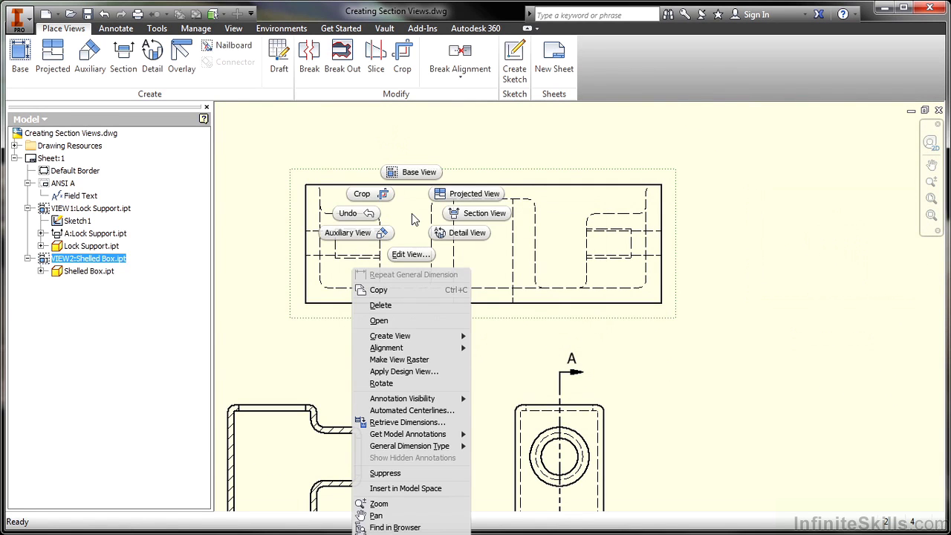
click(461, 216)
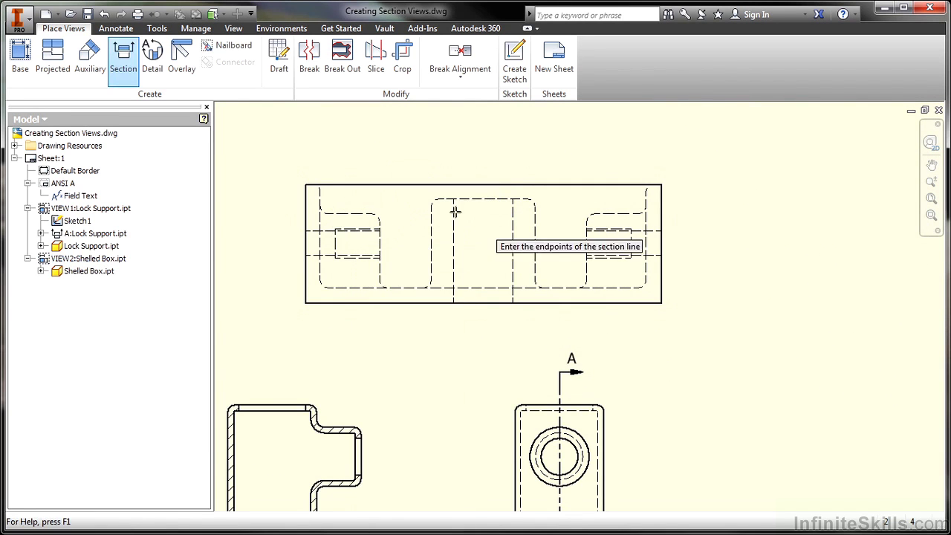
click(483, 153)
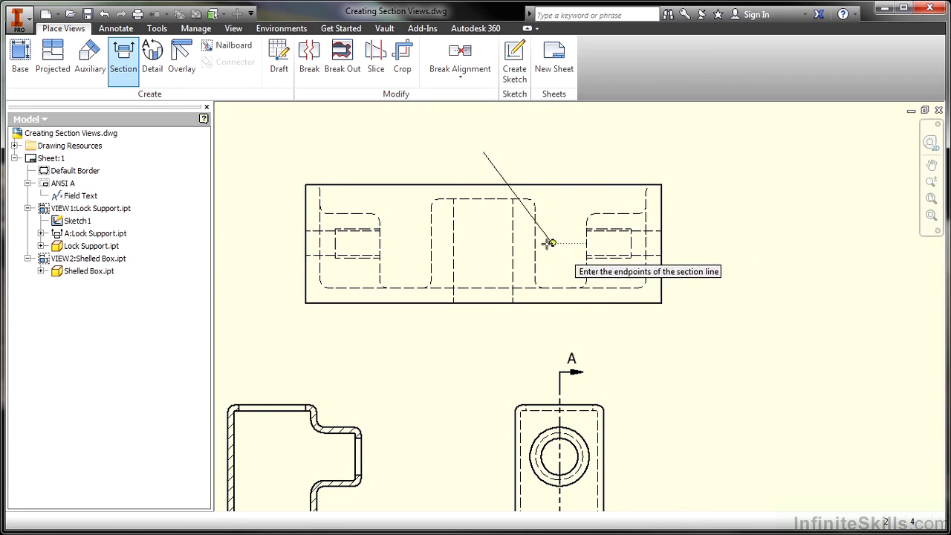
click(483, 242)
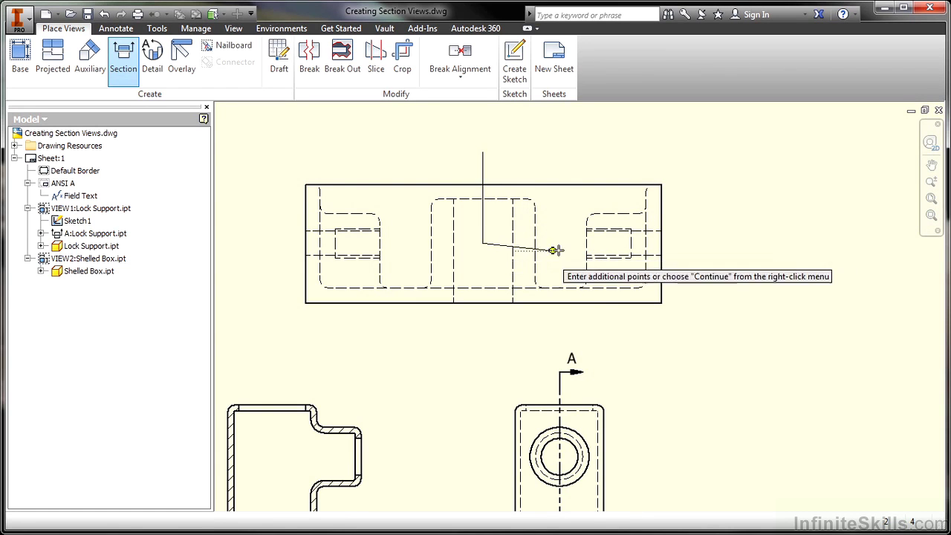
click(614, 243)
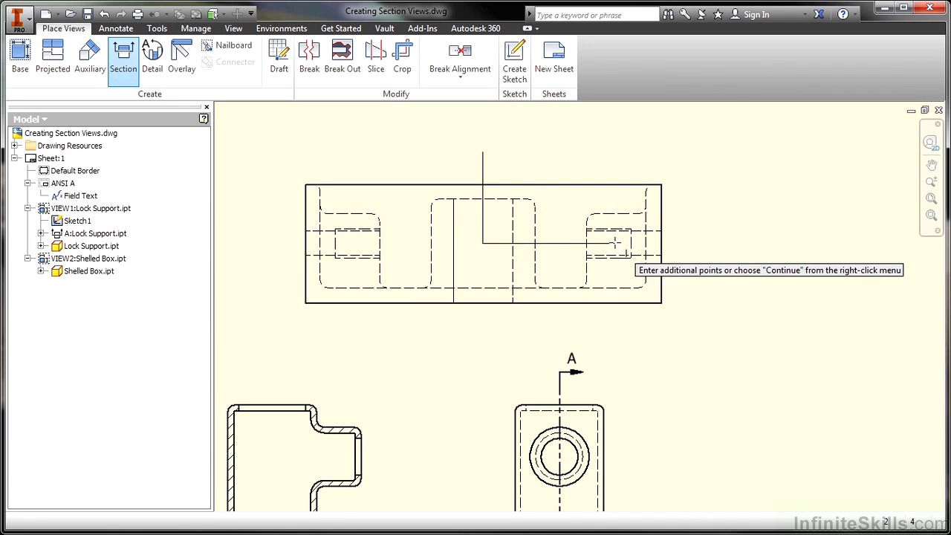
click(615, 325)
right_click(621, 326)
click(690, 327)
click(826, 246)
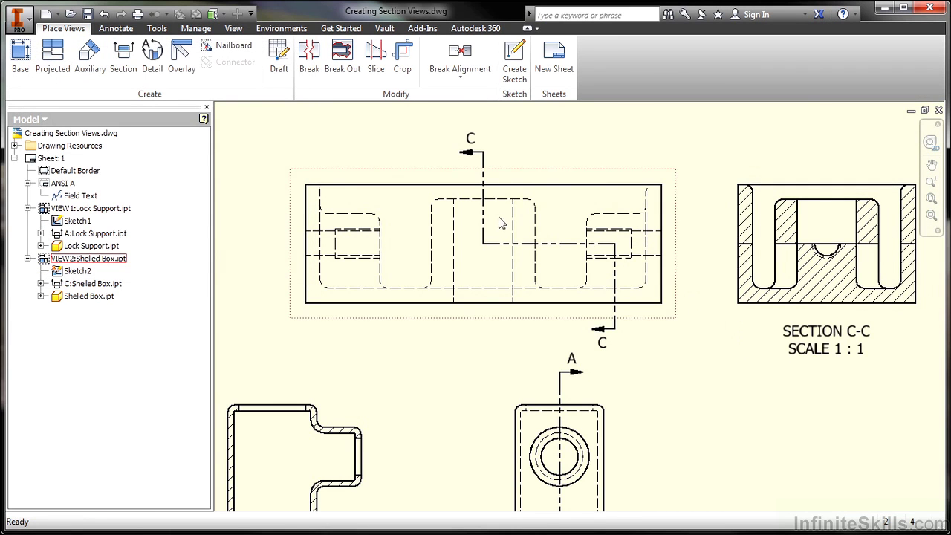
Step: Drag section line C-C's vertical segments left and right, leaving the lower leg right of centre
drag(484, 216, 486, 216)
mouse_move(613, 282)
mouse_down()
mouse_move(588, 272)
mouse_move(558, 307)
mouse_move(559, 238)
mouse_move(561, 269)
mouse_move(525, 275)
mouse_move(644, 283)
mouse_move(657, 314)
mouse_move(657, 285)
mouse_move(688, 285)
mouse_move(692, 333)
mouse_up()
click(732, 382)
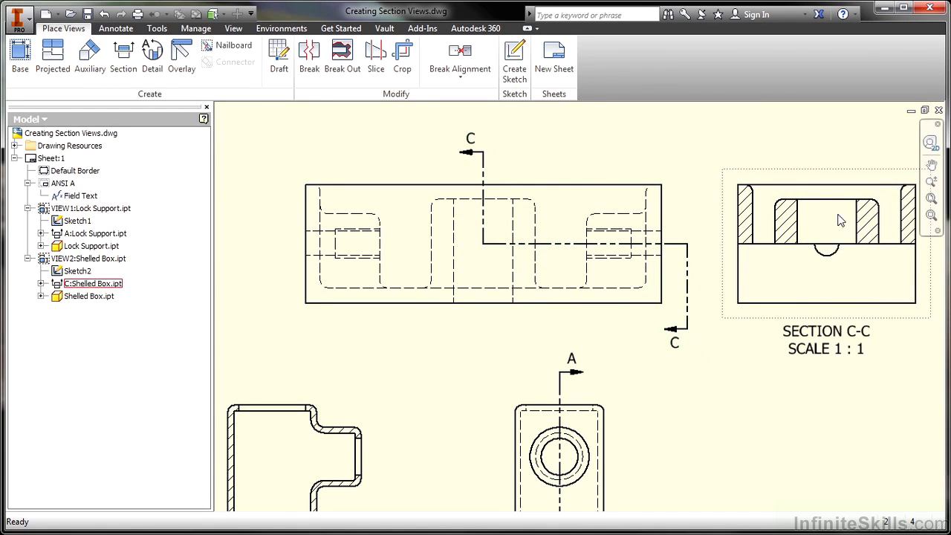
drag(687, 292, 290, 241)
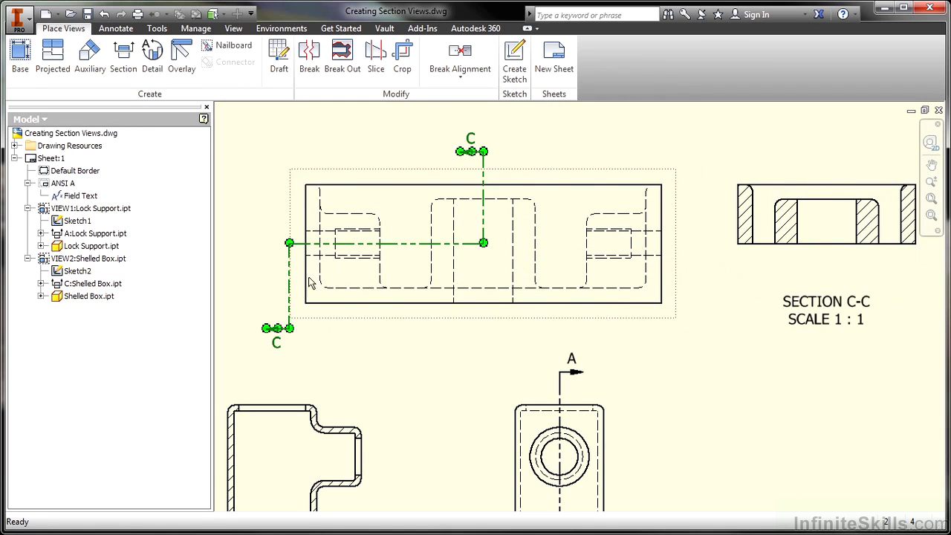
drag(290, 276, 359, 272)
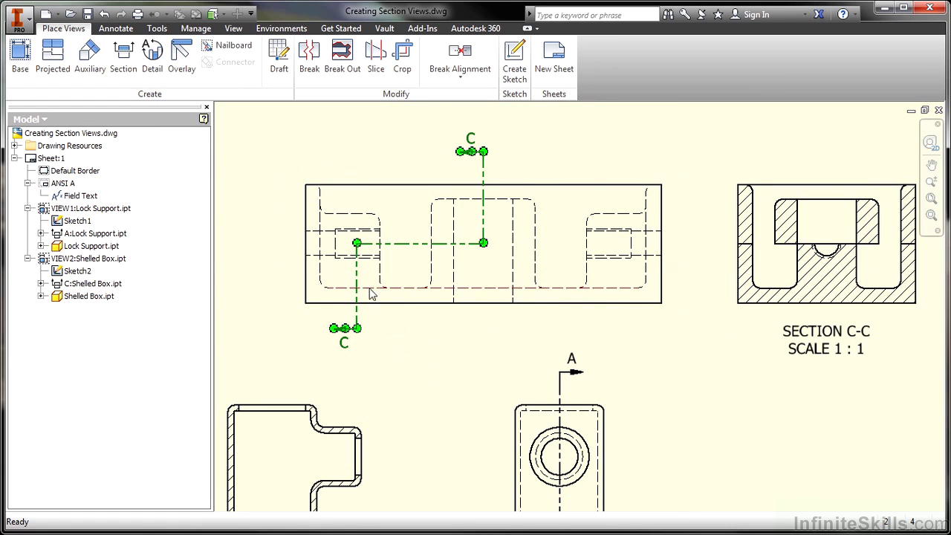
drag(361, 272, 620, 290)
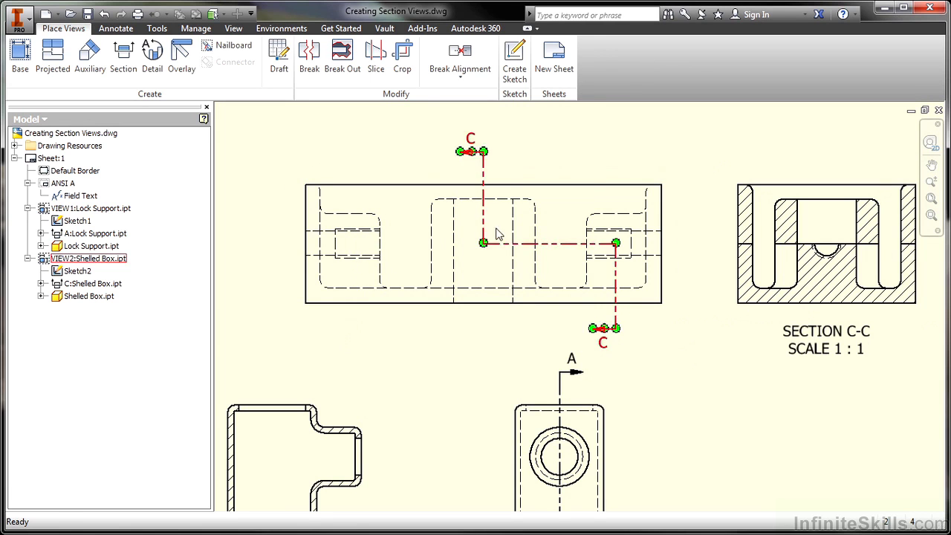
Step: Undo the two section line moves and the creation of section C-C
click(105, 15)
click(110, 17)
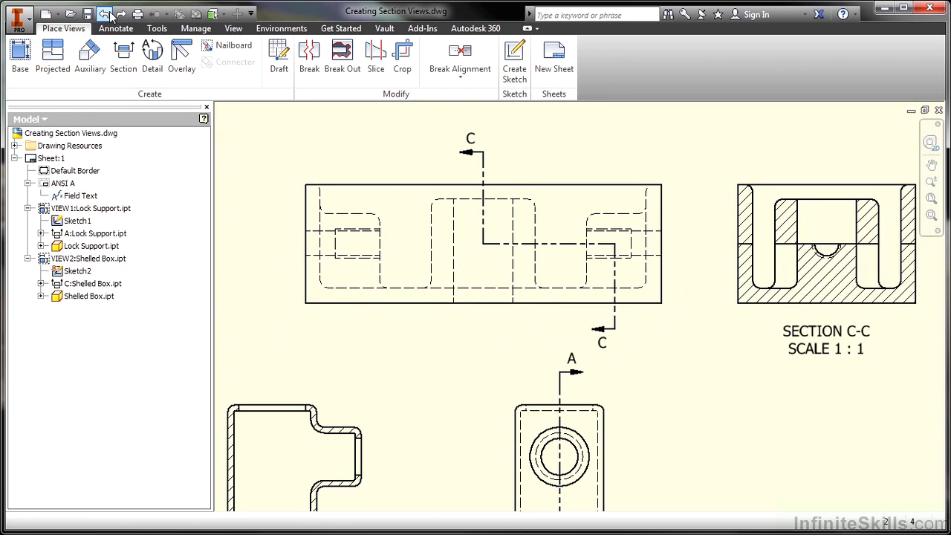
click(110, 16)
Step: Draw a new section line on the top view with a vertical and diagonal leg, using the Aligned method
click(395, 221)
right_click(399, 222)
click(446, 218)
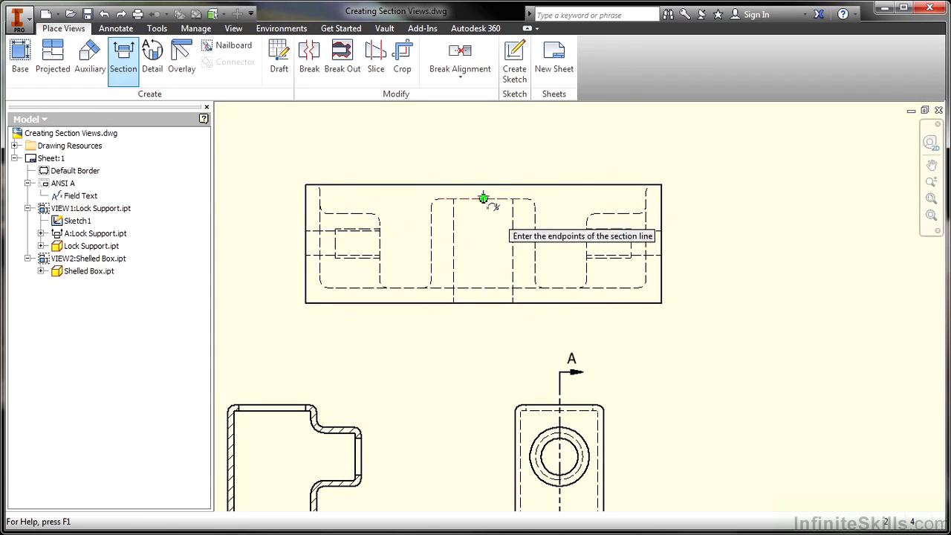
click(483, 141)
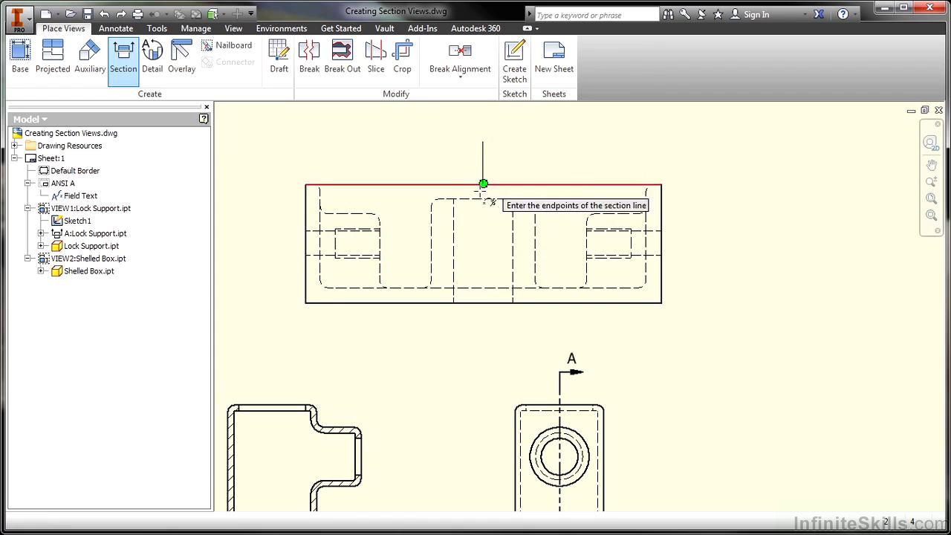
click(483, 243)
click(591, 336)
right_click(604, 322)
click(648, 319)
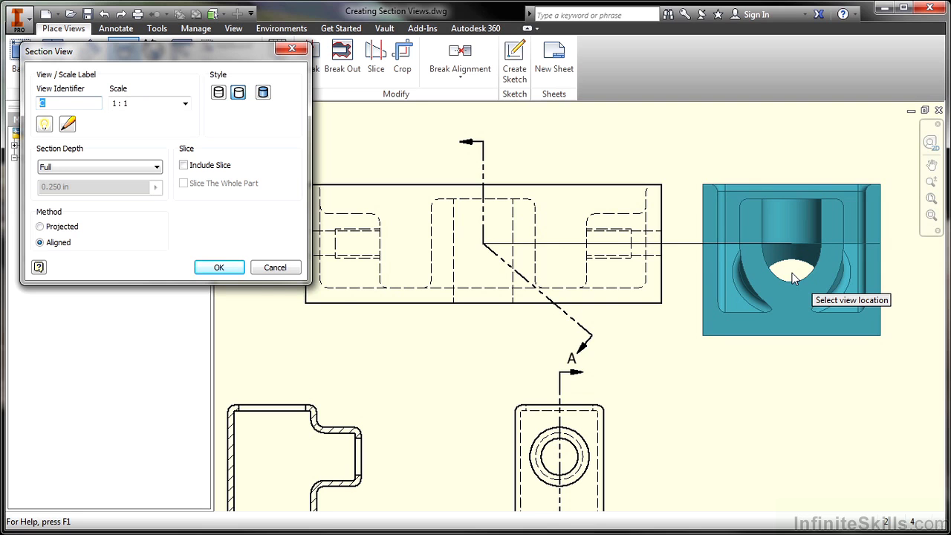
click(45, 243)
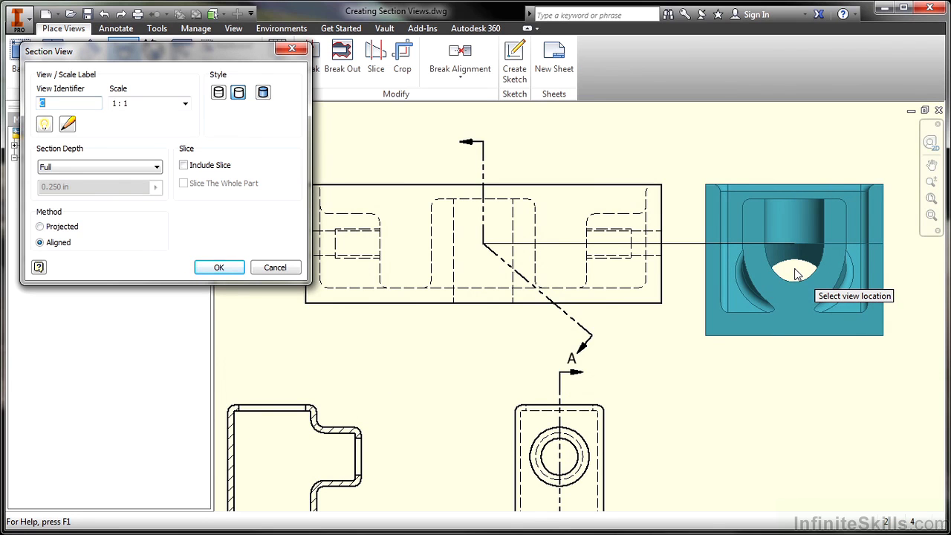
Step: Cancel the aligned section without placing a view and center Section A-A on screen
key(Escape)
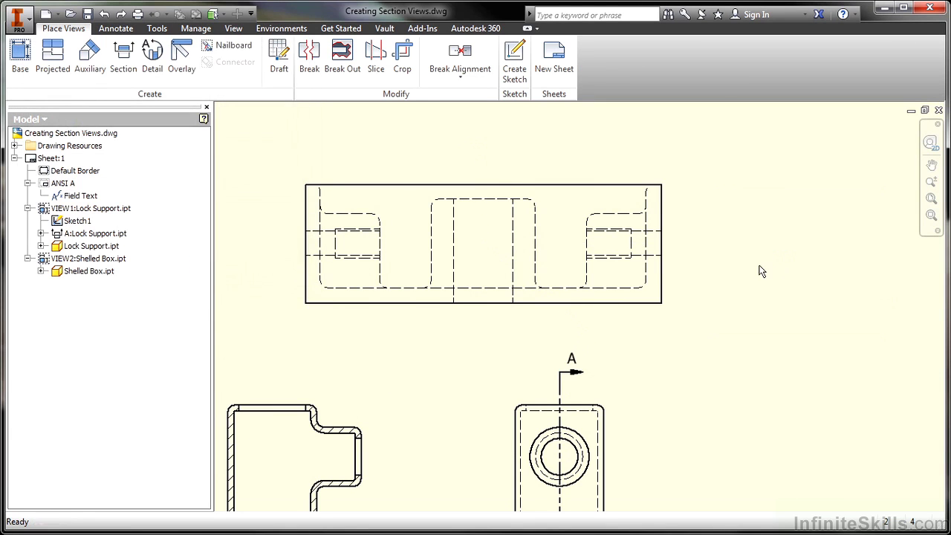
key(Home)
scroll(339, 364, up, 5)
middle_drag(482, 163, 531, 79)
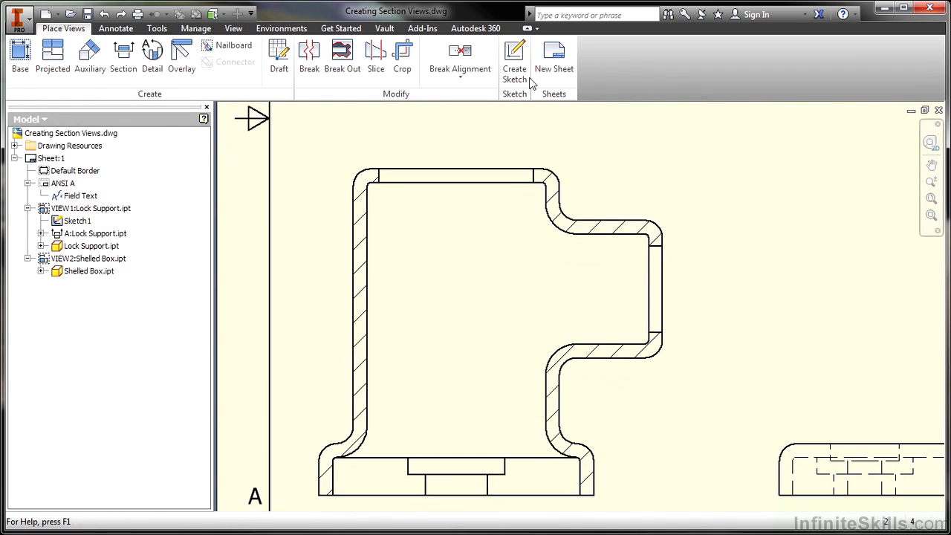
Step: Change the Section A-A hatch pattern to the dashed ANSI 33
double_click(361, 232)
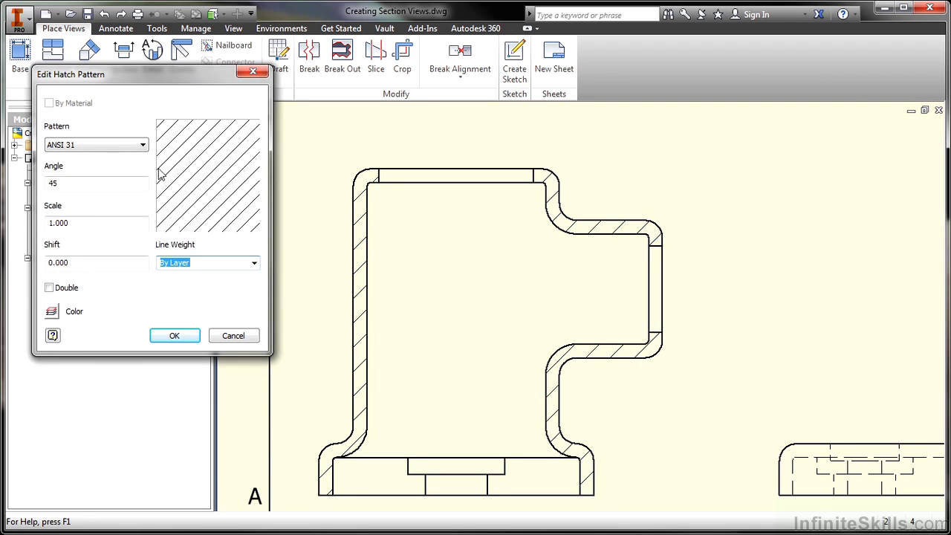
click(97, 146)
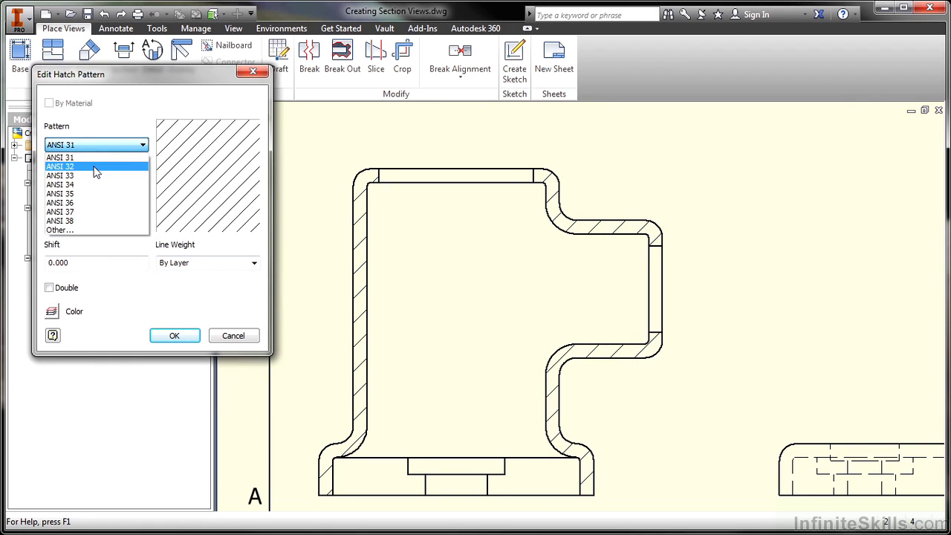
click(102, 165)
click(97, 145)
click(92, 177)
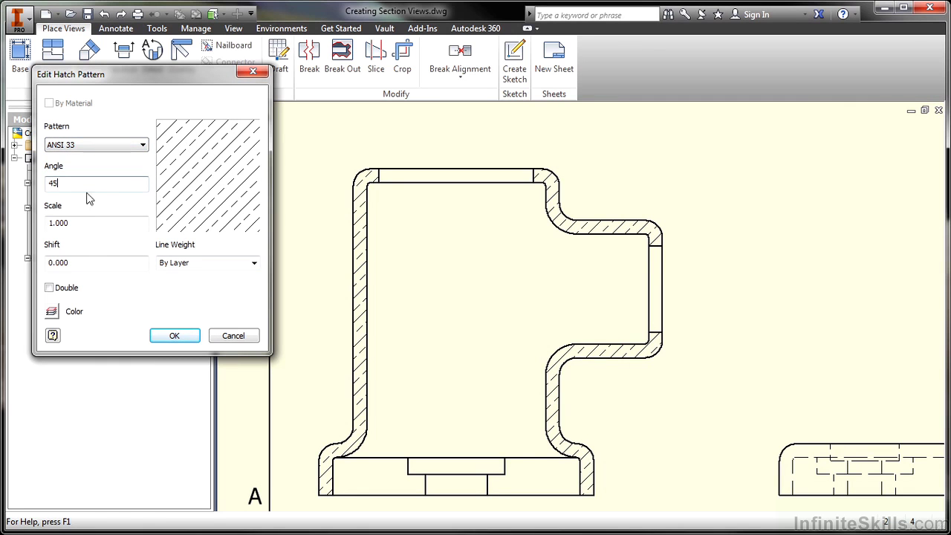
Step: Set the hatch scale to 0.5, colour to red and angle to 60
key(Tab)
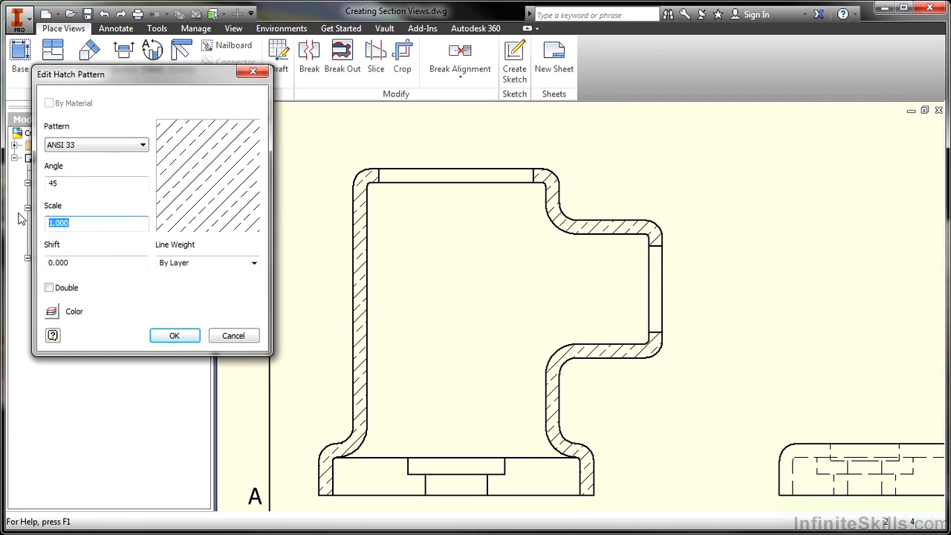
text(.5)
click(52, 312)
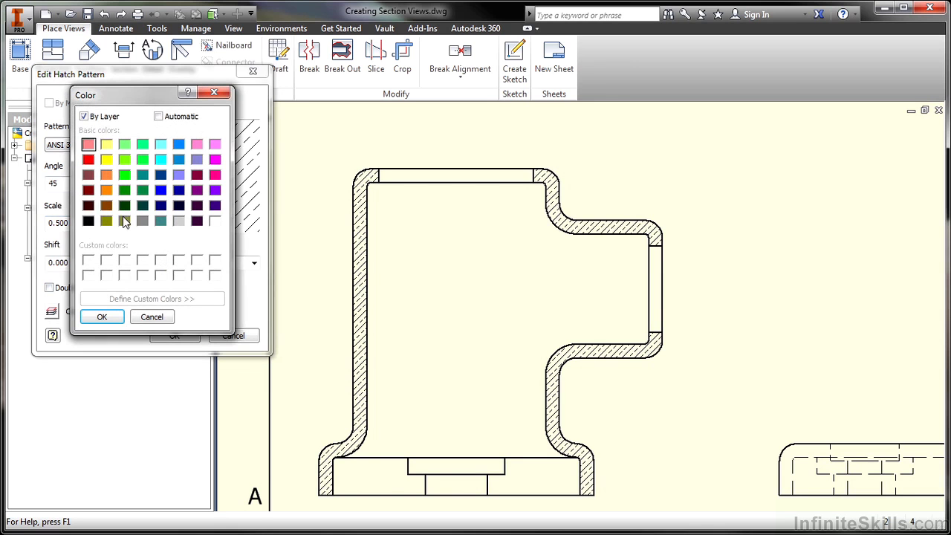
click(88, 159)
click(101, 316)
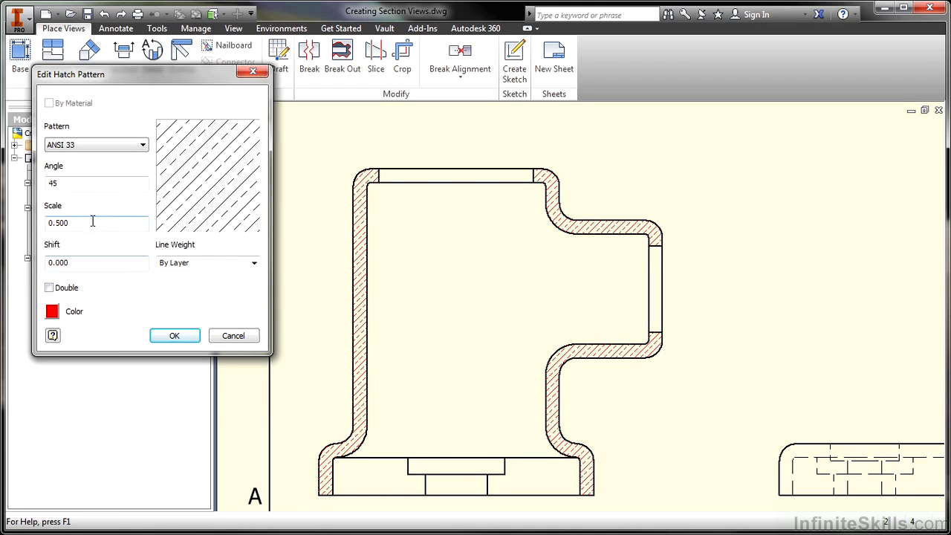
drag(82, 184, 38, 185)
text(60)
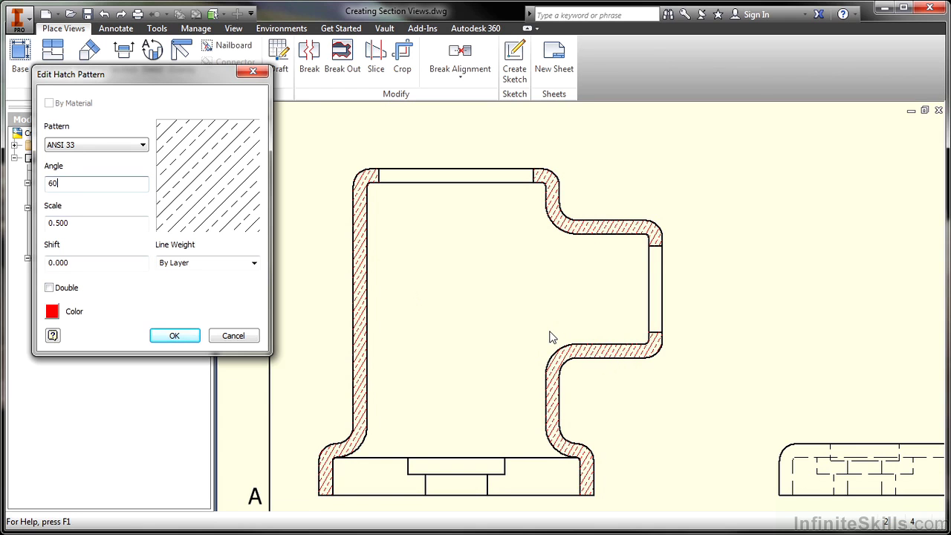
Step: Apply the red ANSI 33 hatch and fit the whole sheet with all views in the window
click(182, 346)
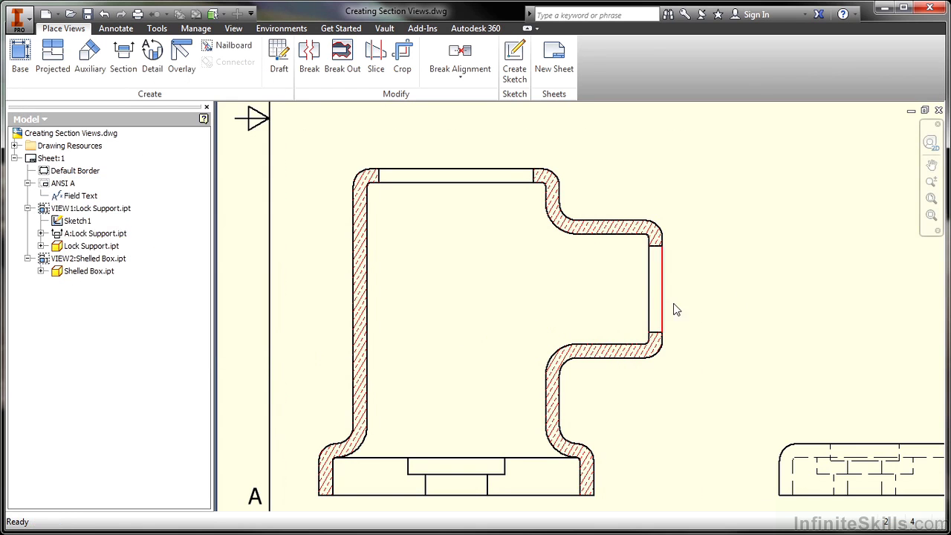
scroll(701, 272, down, 2)
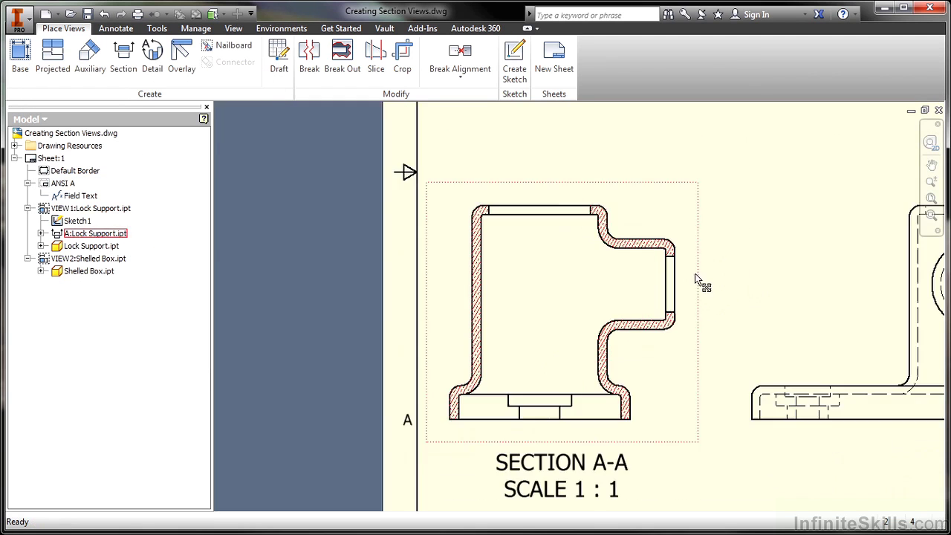
middle_drag(808, 161, 623, 167)
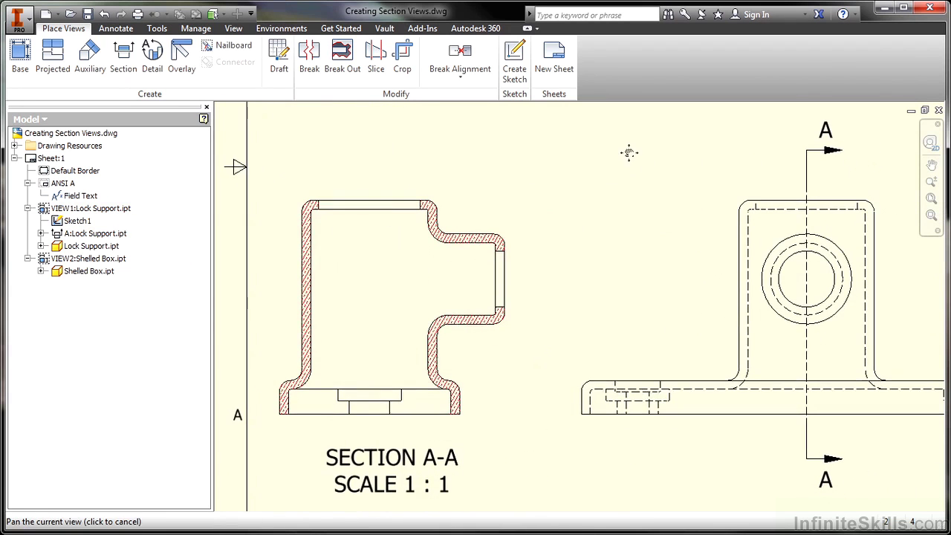
click(932, 198)
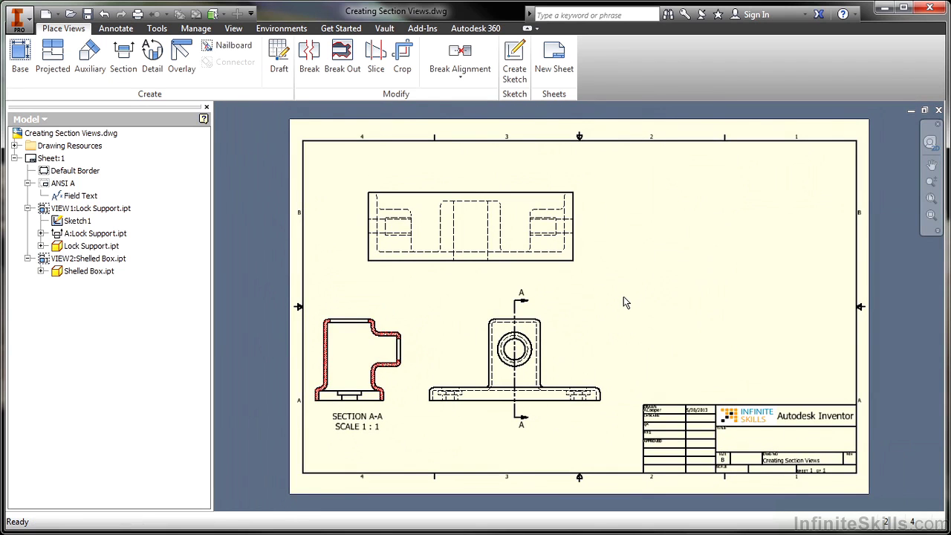